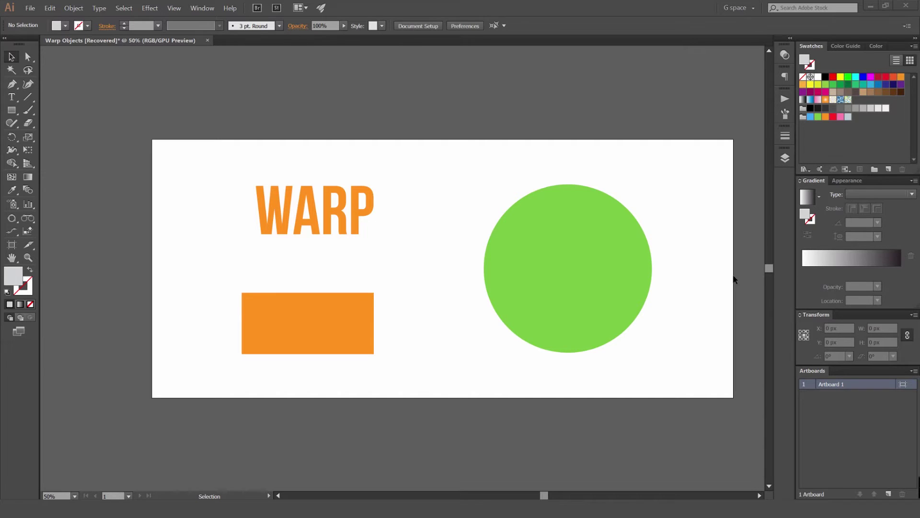
Select the WARP text and start a Make with Warp envelope distortion on it
scroll(422, 144, "left", 3)
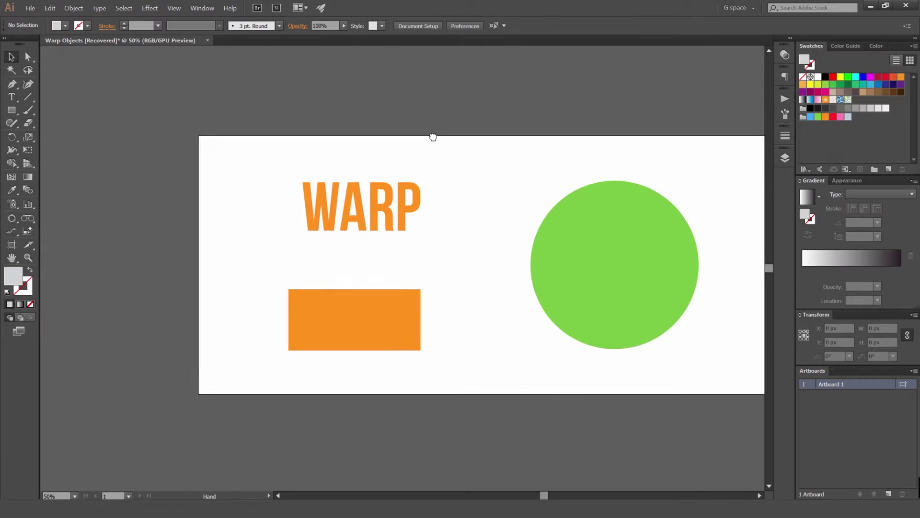
key("ctrl+=")
left_click(426, 163)
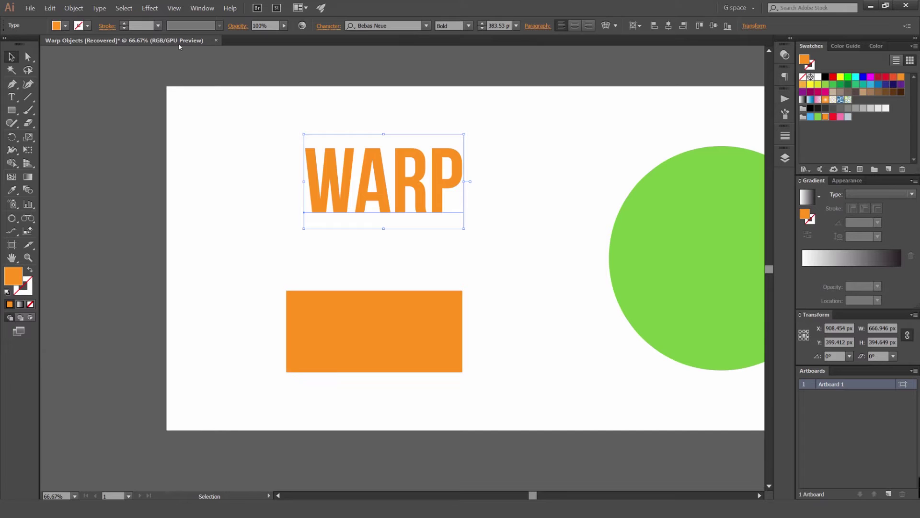
left_click(75, 8)
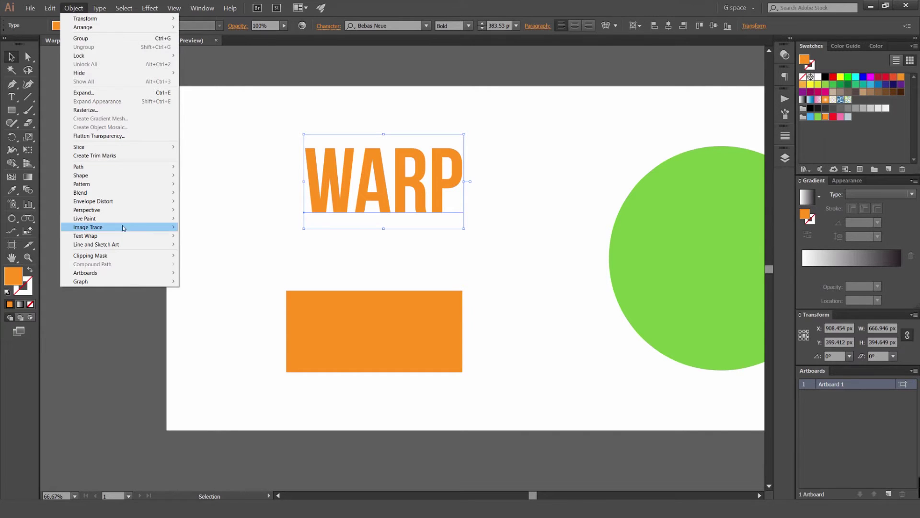
mouse_move(129, 201)
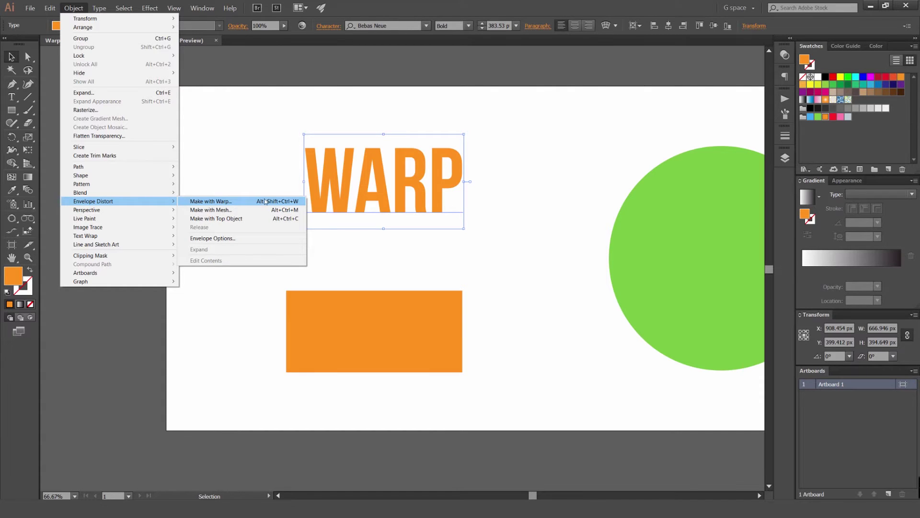
left_click(228, 201)
left_click_drag(691, 180, 560, 141)
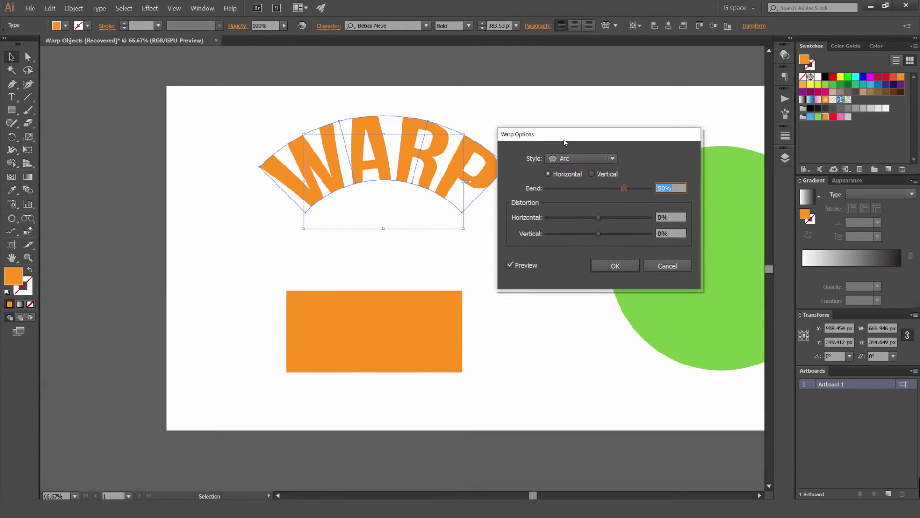
Try the warp styles on the text one after another, from Arc Lower through Shell Lower and Rise, then return to Arc
left_click(614, 161)
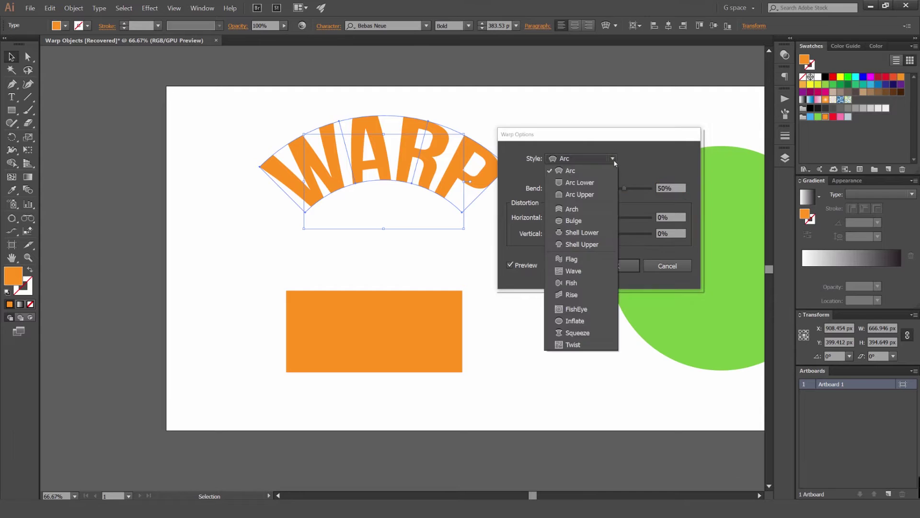
left_click(579, 184)
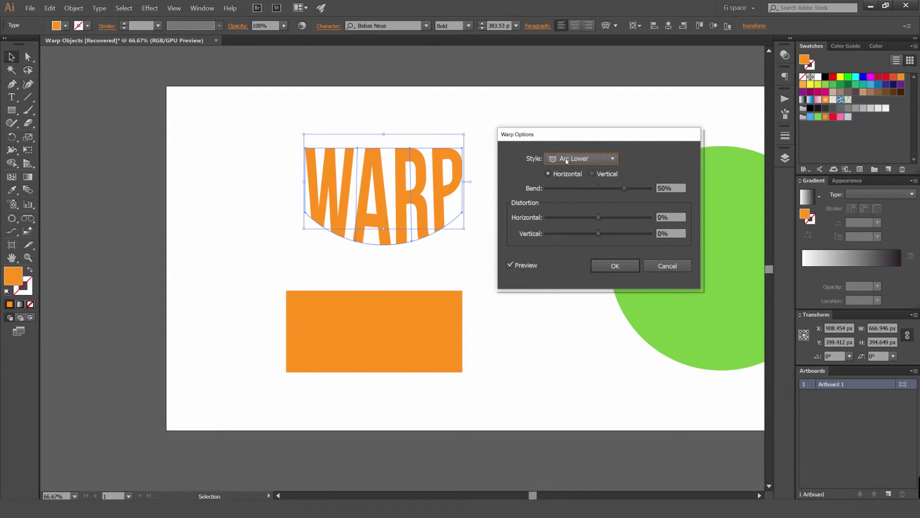
key("Down")
key("Down")
key("Down")
key("Down")
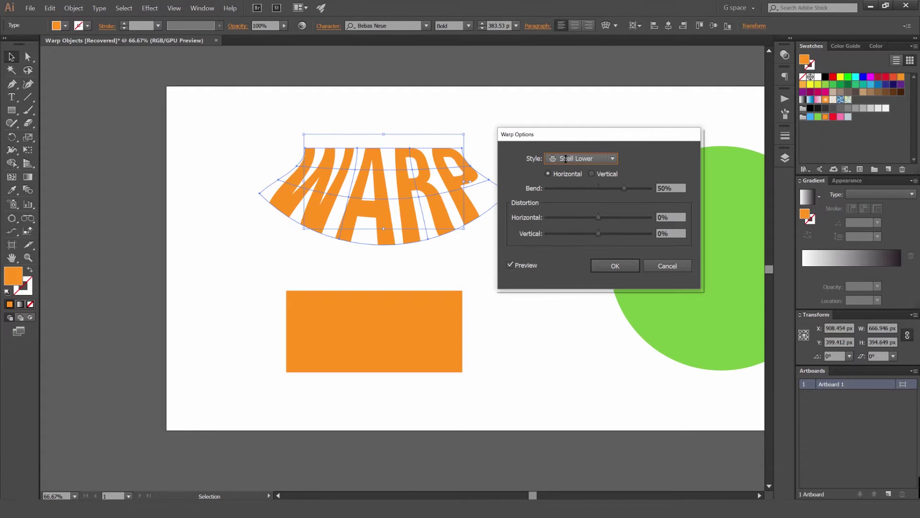
key("Down")
key("Down")
key("Down")
key("Down")
key("Down")
key("Down")
key("Down")
key("Down")
key("Down")
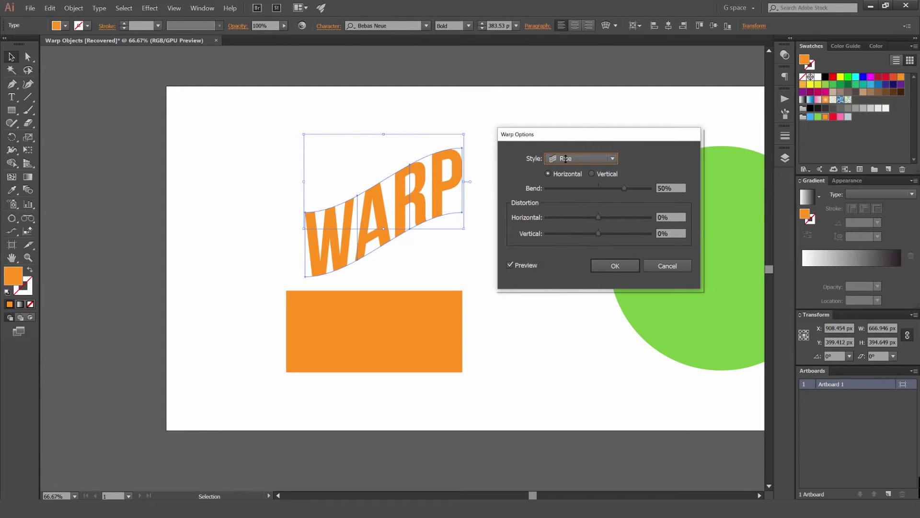
scroll(565, 159, "up", 14)
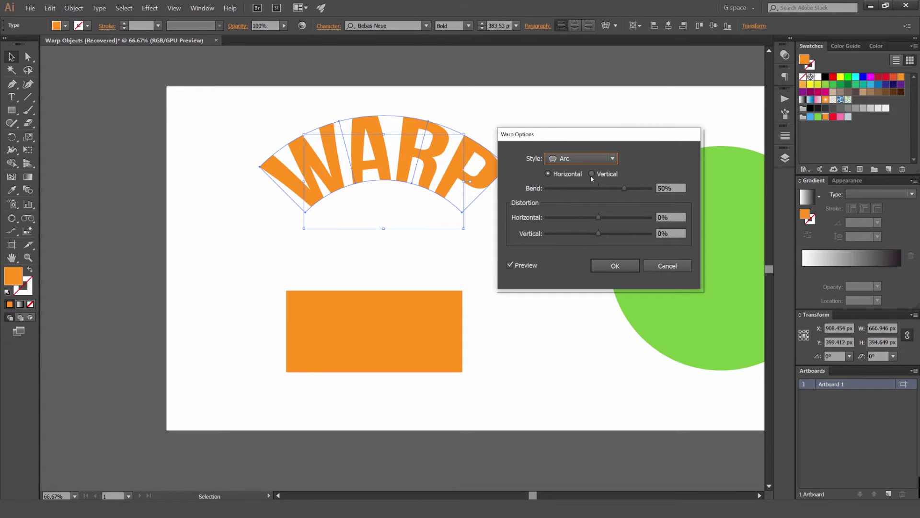
Try the vertical orientation with the Arc, Shell Lower and Arc Lower styles, comparing Shell Lower with its horizontal version
left_click(592, 174)
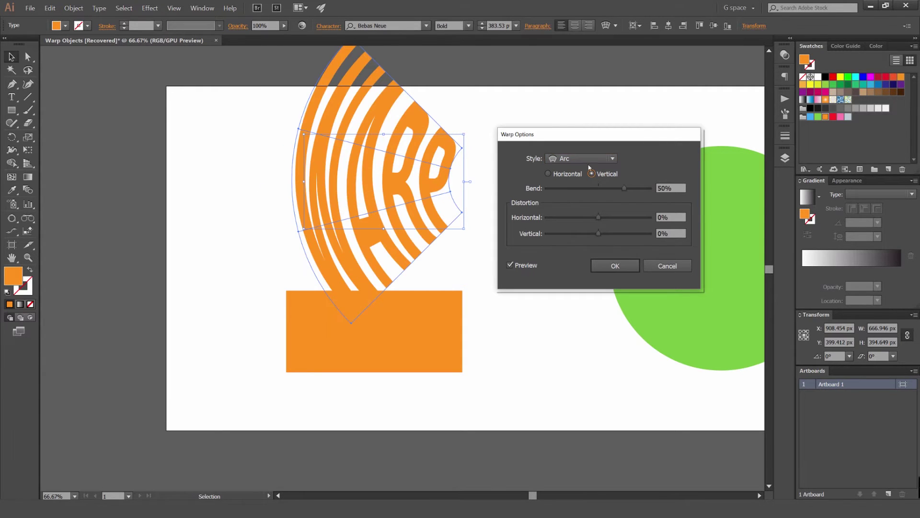
scroll(585, 159, "down", 3)
scroll(586, 160, "down", 2)
left_click(569, 176)
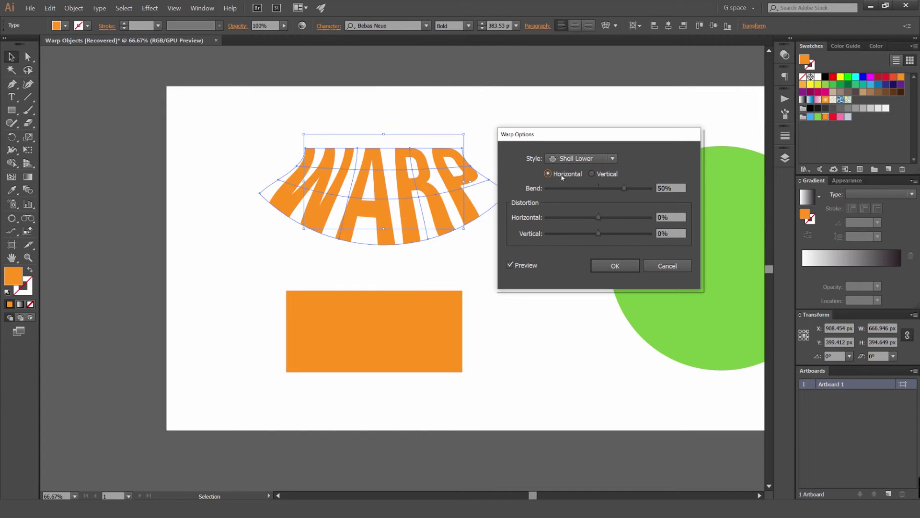
left_click(593, 174)
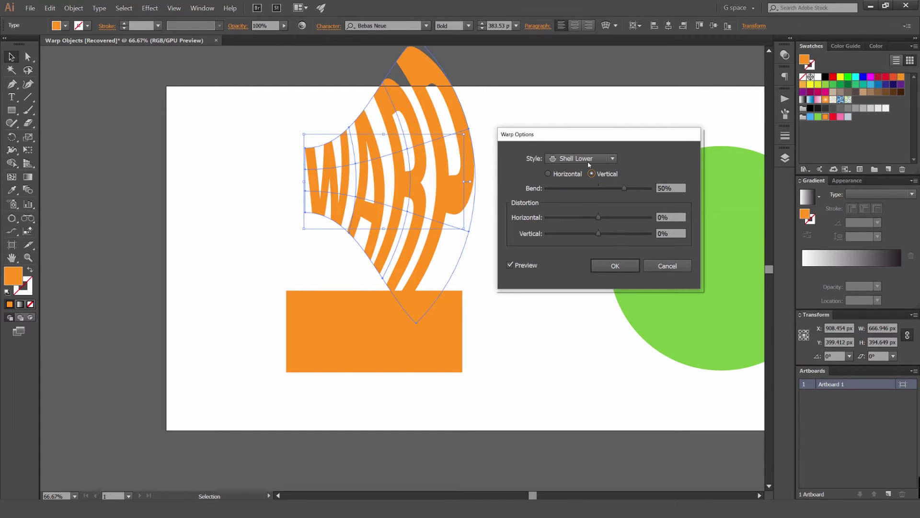
scroll(587, 161, "down", 9)
scroll(586, 160, "up", 13)
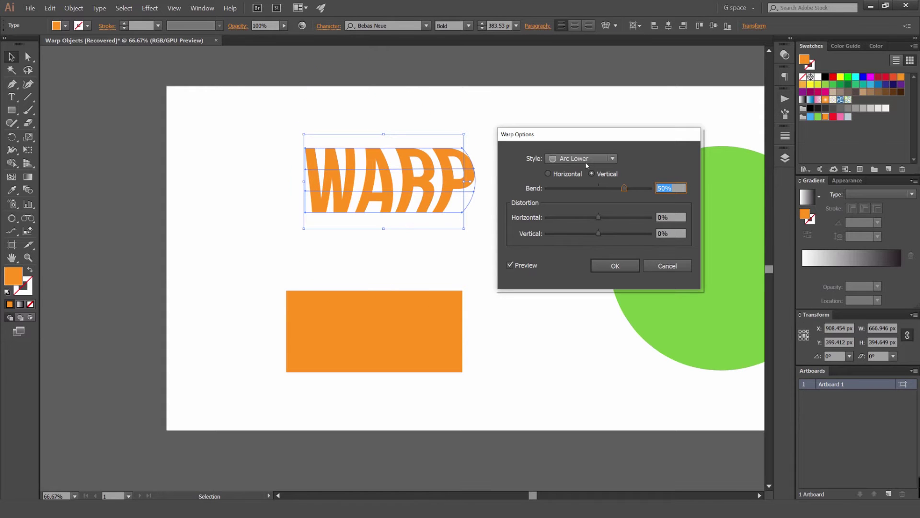
Try bends of -86% and -100% with the Arc, Shell Lower and Flag styles
left_click_drag(624, 189, 555, 190)
scroll(564, 163, "up", 1)
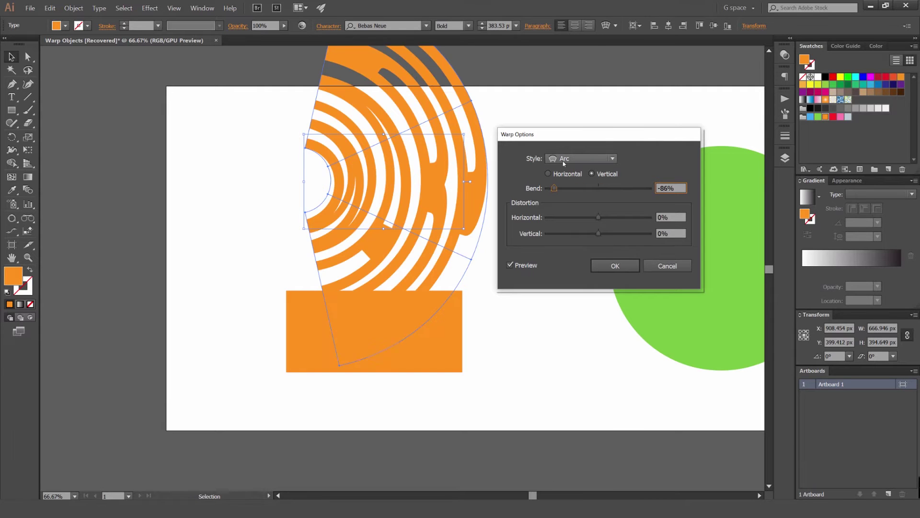
scroll(564, 161, "down", 5)
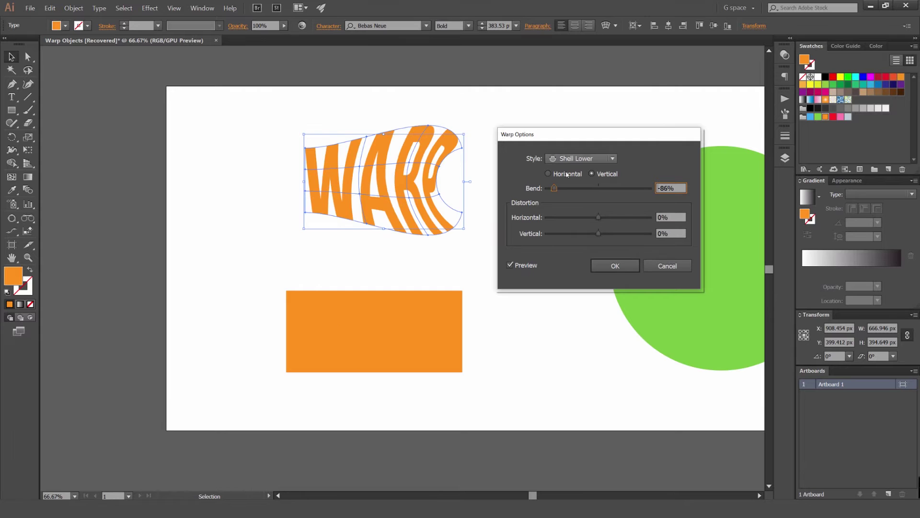
mouse_move(557, 191)
left_mouse_down()
mouse_move(629, 188)
mouse_move(548, 190)
left_mouse_up()
scroll(581, 158, "down", 2)
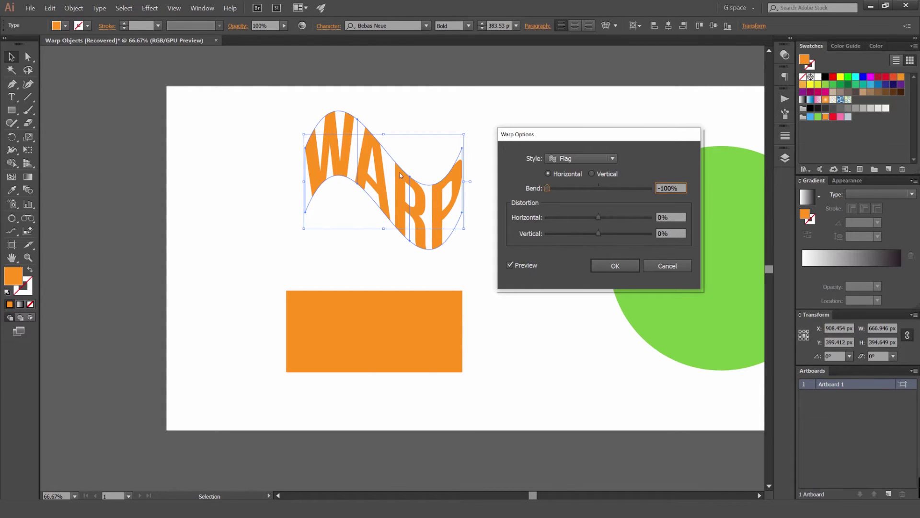
Try the Flag style in vertical orientation with different bends, ending at 1%
mouse_move(547, 190)
left_mouse_down()
mouse_move(644, 189)
mouse_move(560, 192)
left_mouse_up()
left_click(591, 174)
left_click_drag(634, 191, 599, 191)
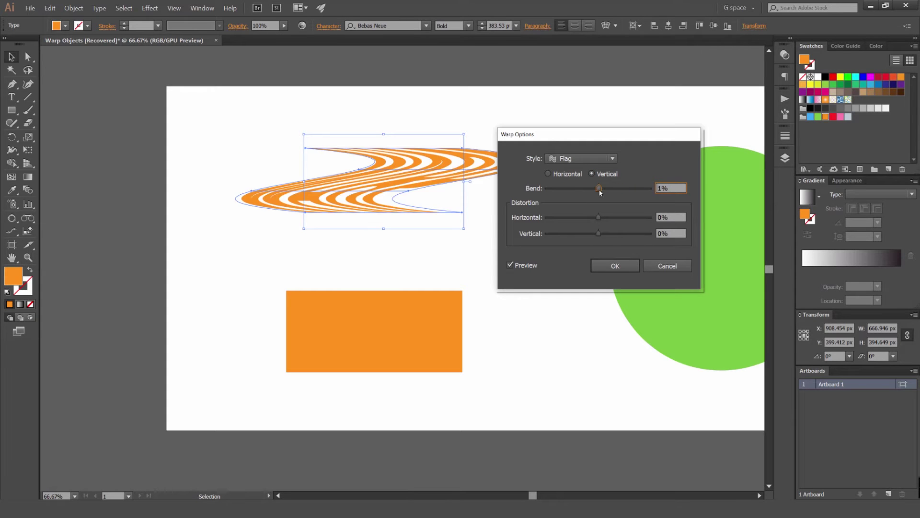
Try a vertical distortion of 100% and a horizontal distortion of 86% on the WARP text
mouse_move(578, 140)
left_mouse_down()
mouse_move(568, 159)
mouse_move(587, 126)
left_mouse_up()
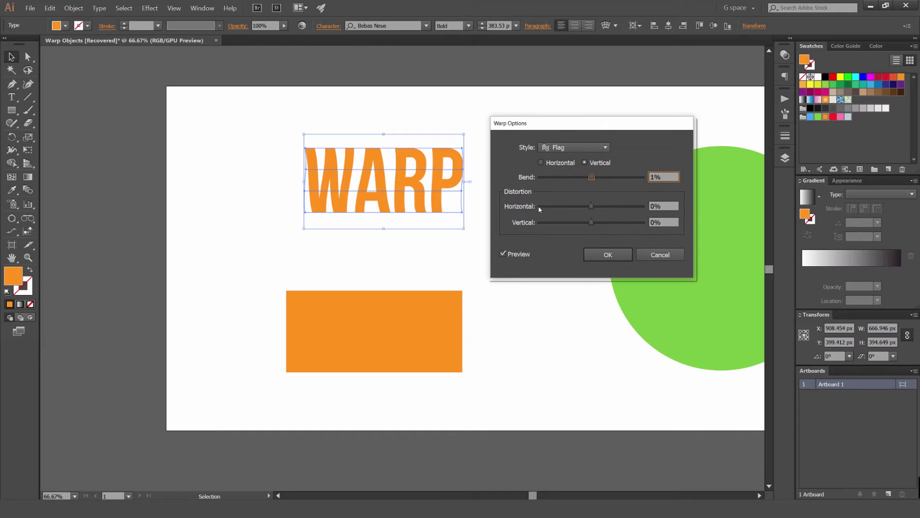
left_click_drag(591, 222, 645, 224)
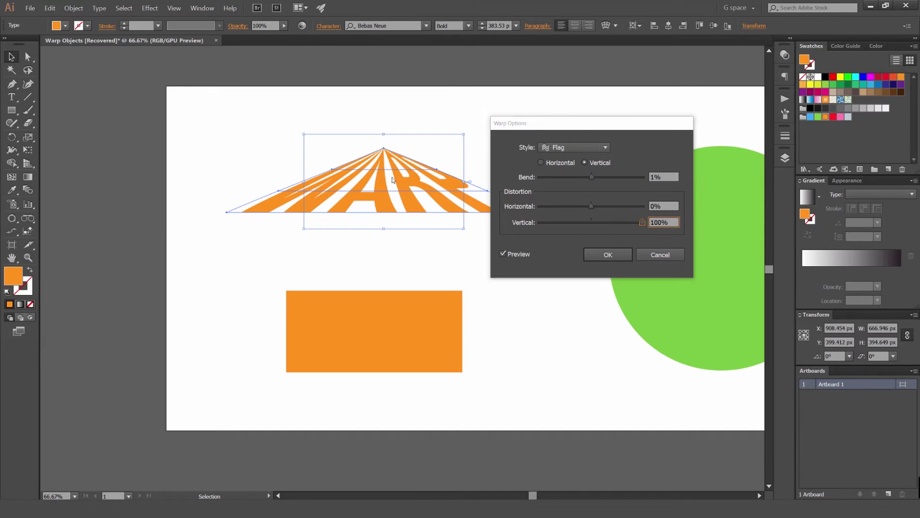
left_click_drag(593, 207, 538, 205)
left_click_drag(549, 124, 584, 119)
left_click_drag(574, 202, 669, 202)
Set the text warp to horizontal orientation and the Shell Lower style, with 52% bend and -47% horizontal distortion
left_click(599, 159)
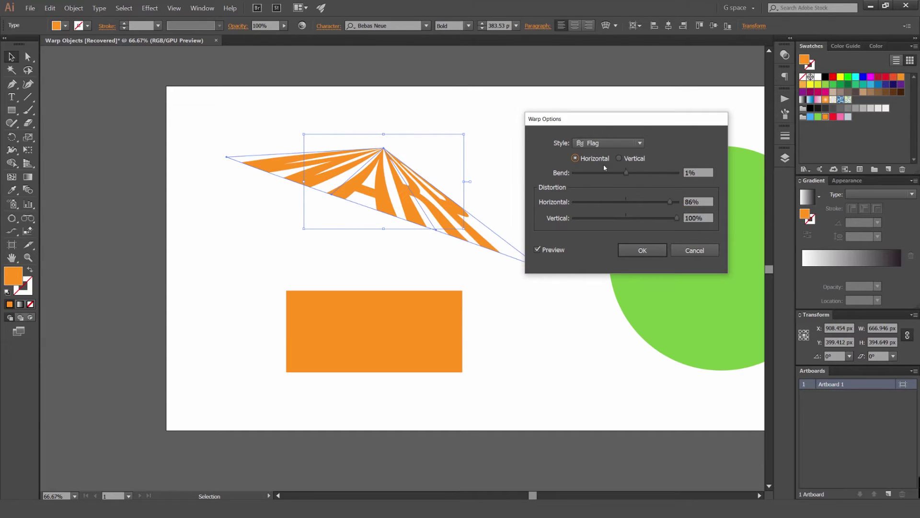
scroll(612, 144, "down", 4)
scroll(612, 144, "up", 6)
left_click_drag(619, 202, 651, 172)
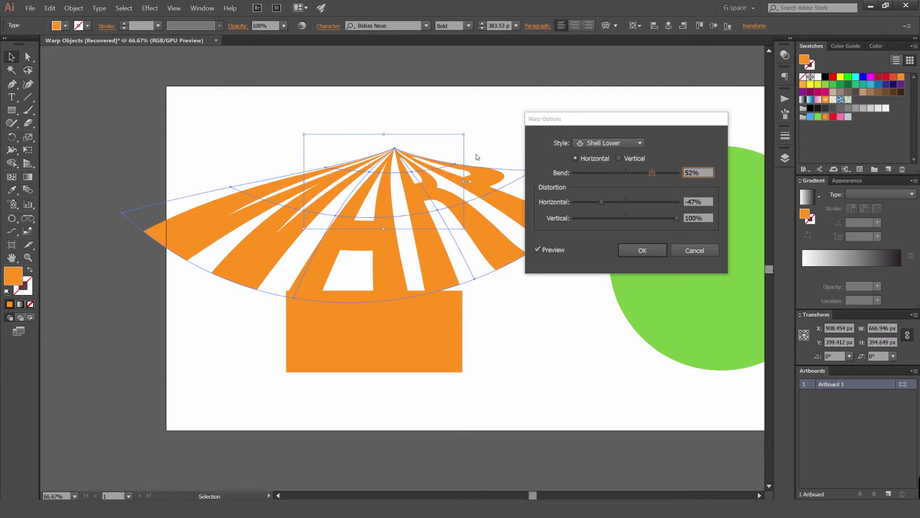
Lower the bend to 14% and reset the horizontal and vertical distortion to 0%
left_click_drag(575, 119, 538, 125)
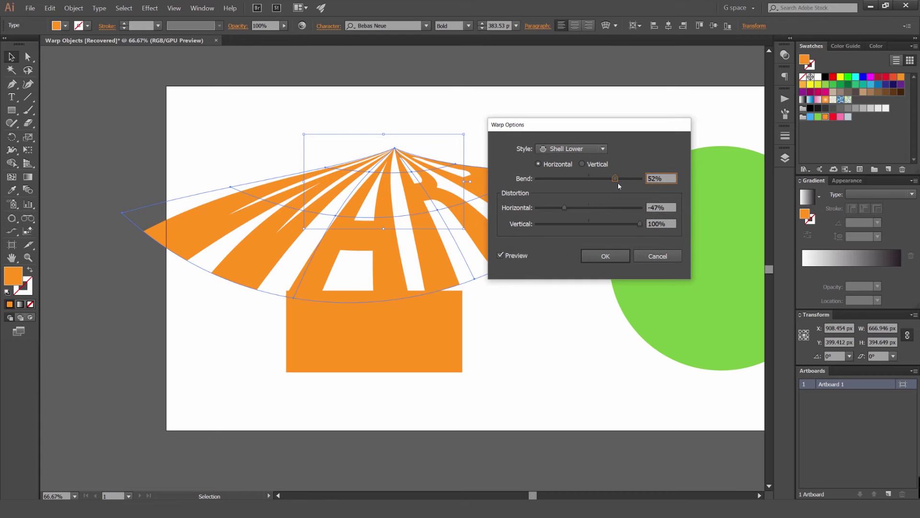
left_click_drag(616, 179, 596, 178)
left_click_drag(564, 208, 587, 208)
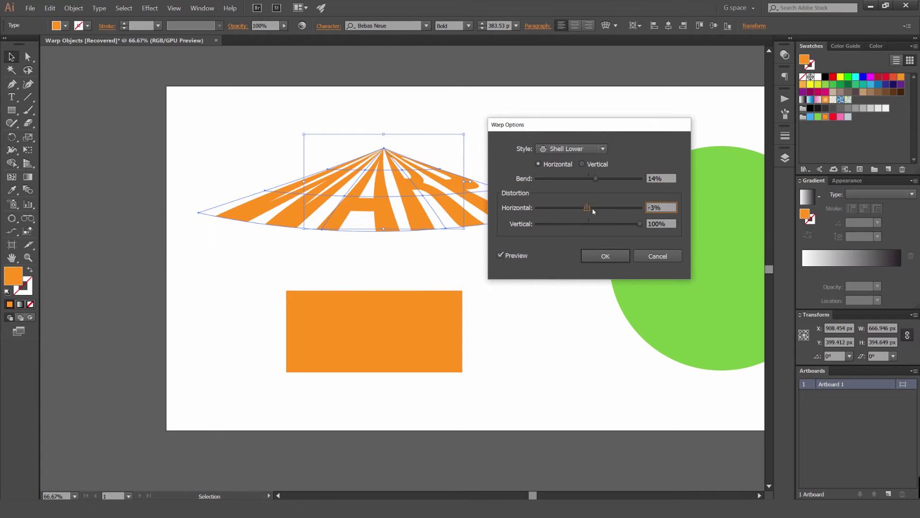
type("0")
left_click_drag(661, 206, 642, 224)
type("0")
left_click(655, 205)
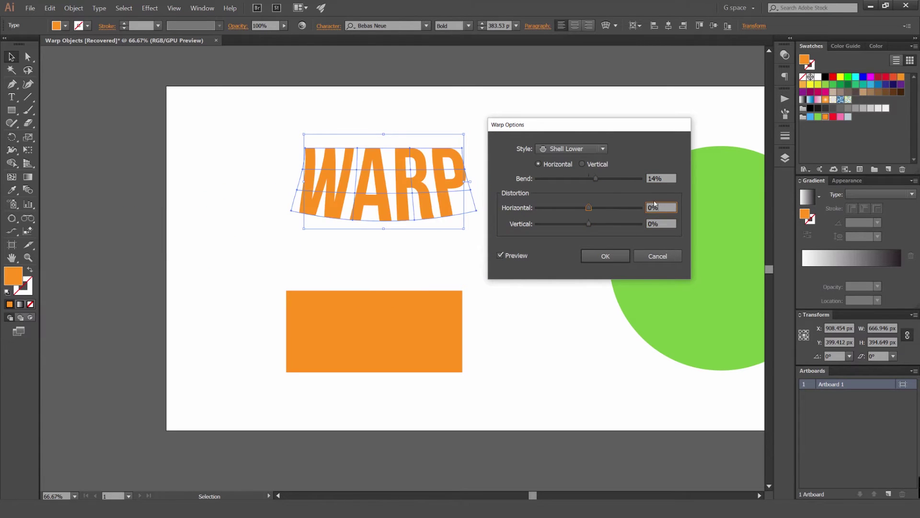
Set the bend of the Shell Lower warp to 36% and apply it to the WARP text
left_click_drag(598, 182, 596, 177)
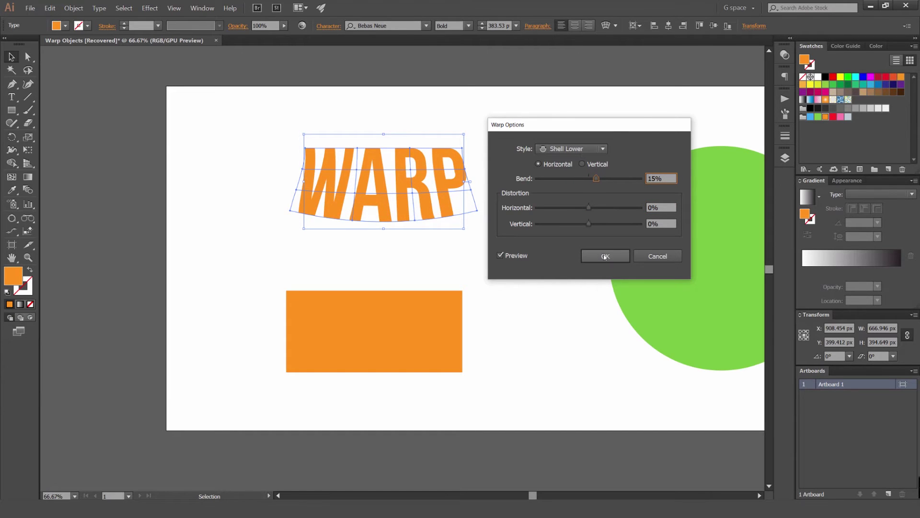
left_click_drag(600, 187, 607, 184)
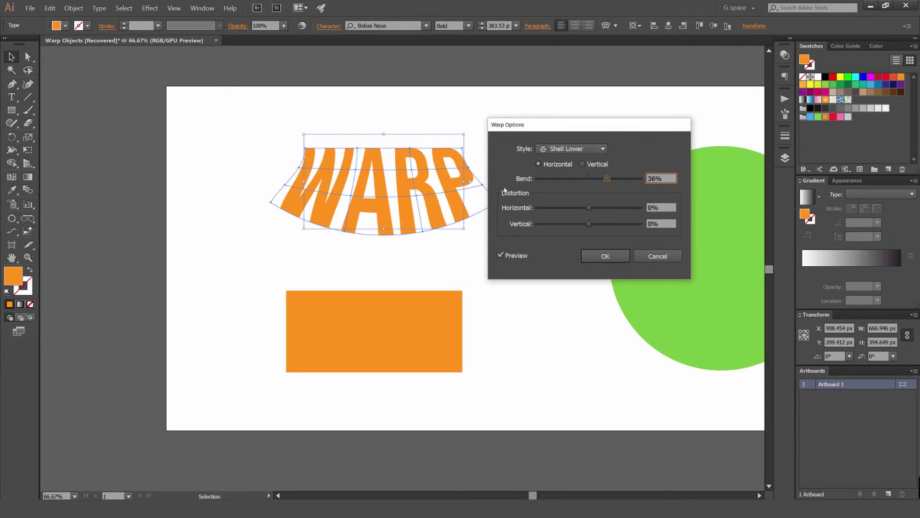
left_click(595, 257)
left_click(520, 211)
Warp the orange rectangle with a Flag envelope using 25% bend and 47% horizontal distortion
scroll(453, 166, "down", 2)
scroll(418, 139, "up", 2)
left_click_drag(499, 162, 490, 87)
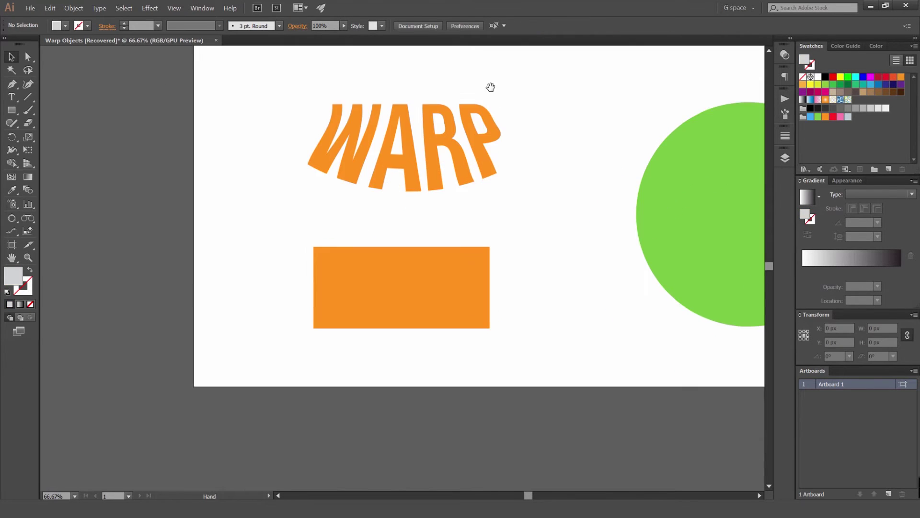
left_click(457, 243)
left_click(73, 8)
mouse_move(103, 202)
left_click(211, 201)
left_click(573, 149)
left_click(562, 250)
mouse_move(607, 178)
left_mouse_down()
mouse_move(598, 179)
mouse_move(613, 179)
left_mouse_up()
left_click_drag(589, 208, 615, 208)
left_click(606, 256)
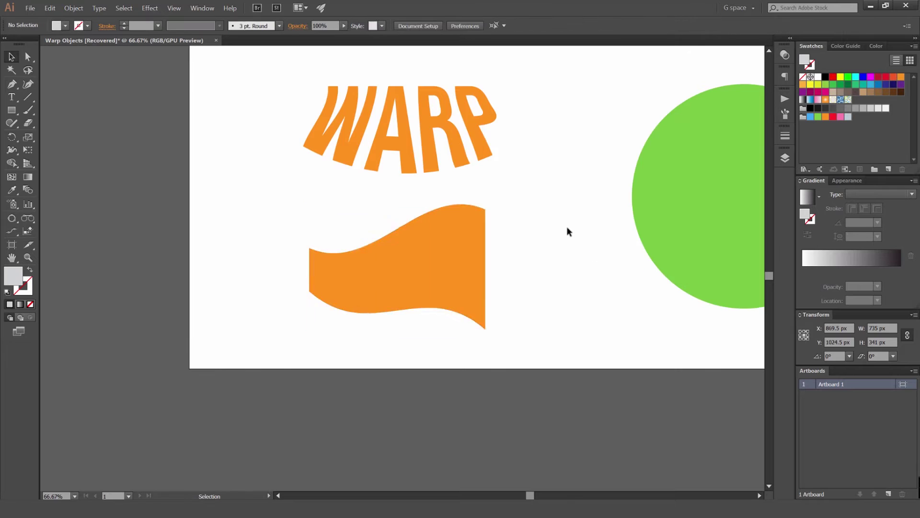
Move the flag-shaped orange rectangle up about 48 px, closer to the WARP text
scroll(567, 230, "down", 2)
scroll(519, 243, "up", 1)
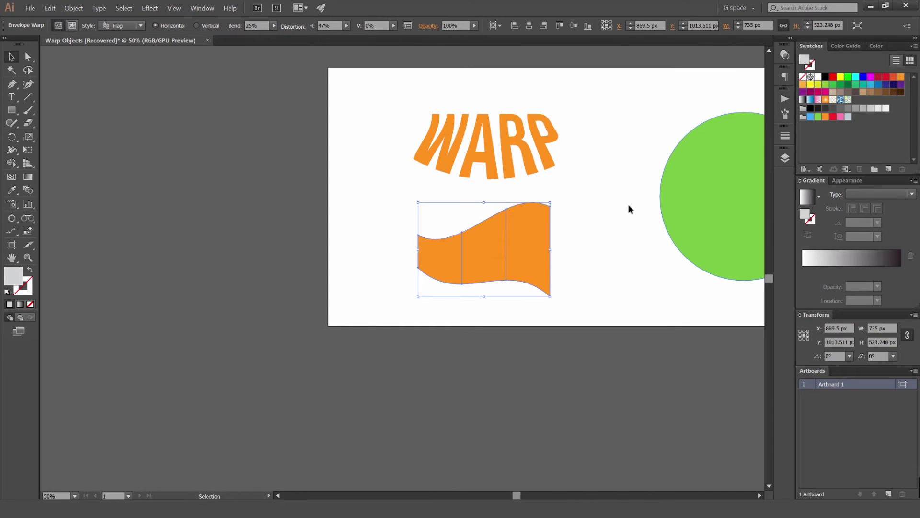
scroll(642, 200, "up", 2)
scroll(290, 139, "down", 2)
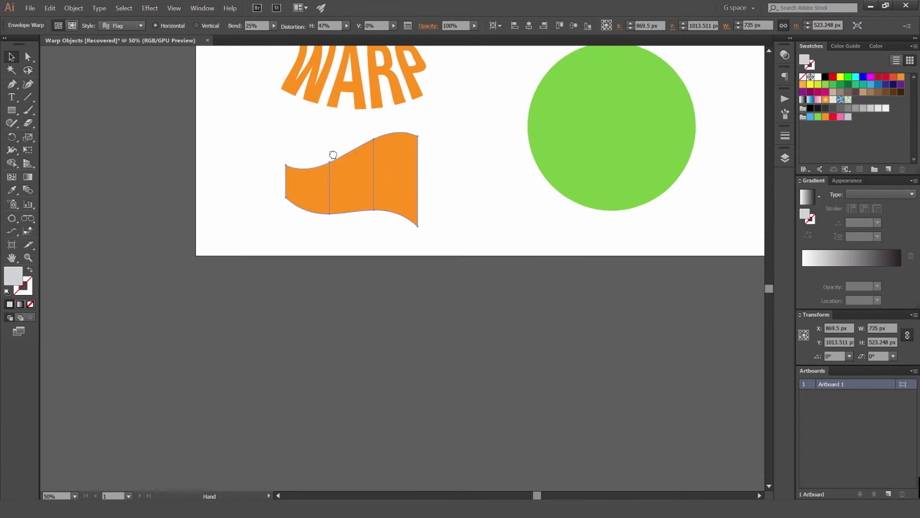
left_click_drag(337, 139, 357, 212)
left_click(433, 173)
left_click_drag(479, 136, 373, 249)
key("shift+Up")
key("shift+Up")
key("shift+Up")
key("shift+Up")
left_click(477, 163)
Select the warped WARP text and inspect its envelope grid lines up close
scroll(450, 168, "up", 1)
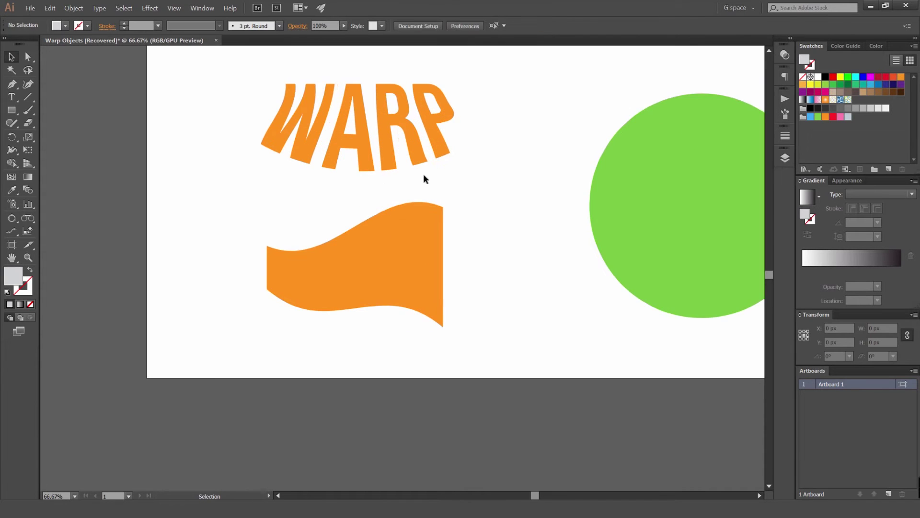
scroll(448, 170, "left", 2)
left_click(398, 129)
scroll(379, 131, "up", 2)
scroll(389, 115, "up", 1)
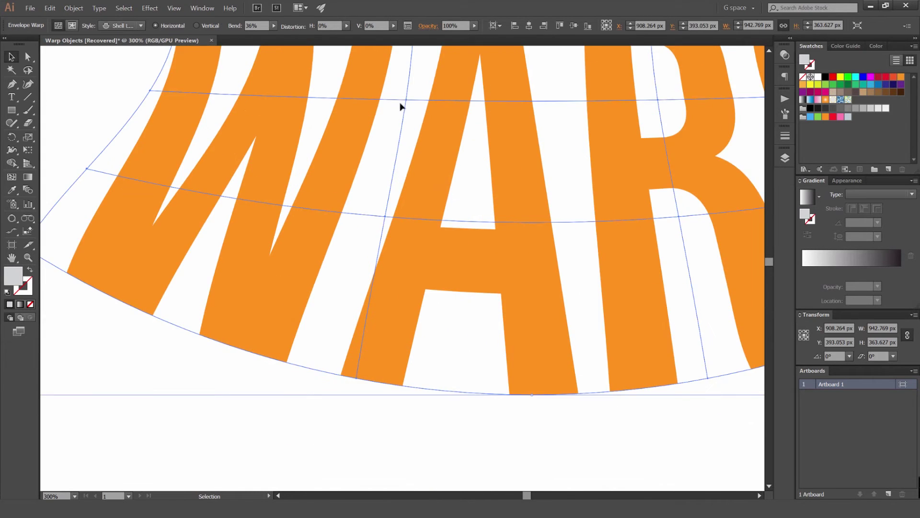
scroll(422, 139, "down", 3)
Select the flag-shaped rectangle and examine its envelope outline and anchor points up close
left_click(439, 242)
scroll(422, 249, "up", 2)
scroll(413, 252, "down", 3)
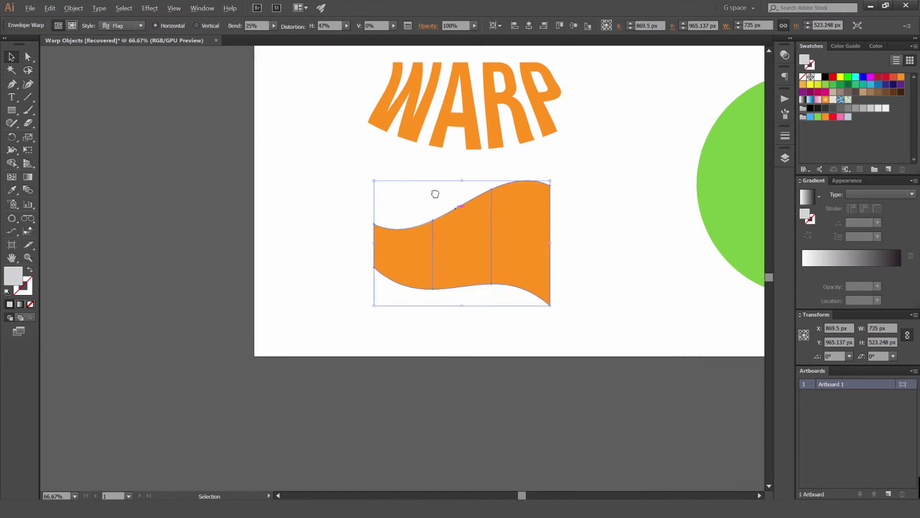
scroll(442, 191, "right", 1)
left_click(503, 185)
left_click(487, 206)
left_click(484, 197)
left_click(466, 211)
scroll(475, 216, "up", 1)
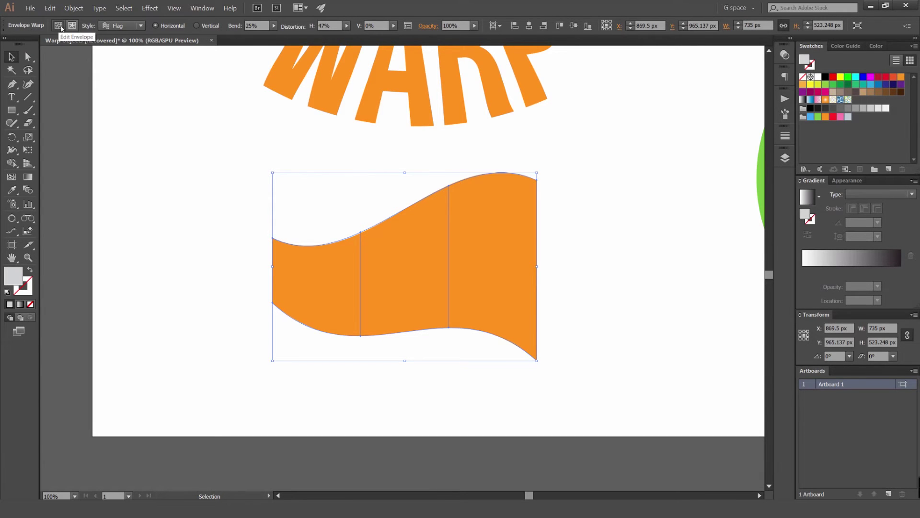
Try the Arc Upper, Rise and Inflate warp styles on the flag-shaped orange rectangle
left_click(127, 26)
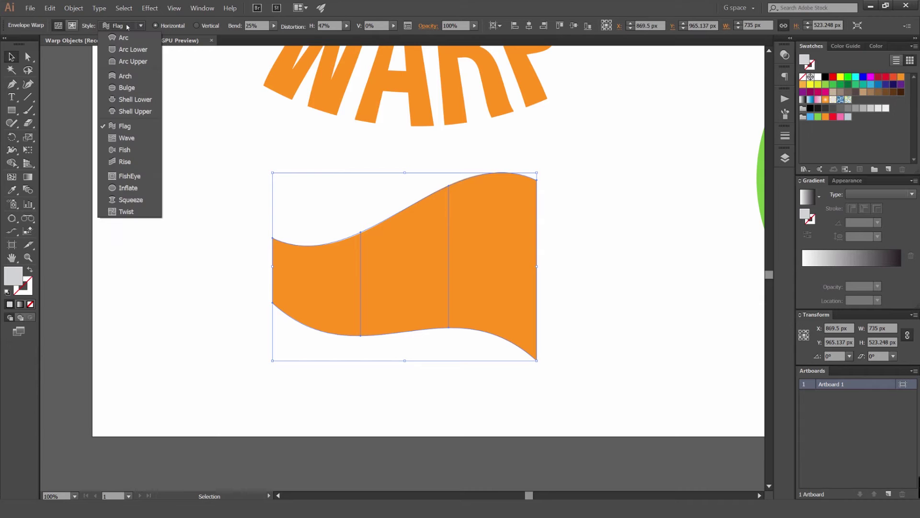
left_click(125, 61)
left_click(128, 27)
left_click(125, 161)
left_click(127, 26)
left_click(148, 187)
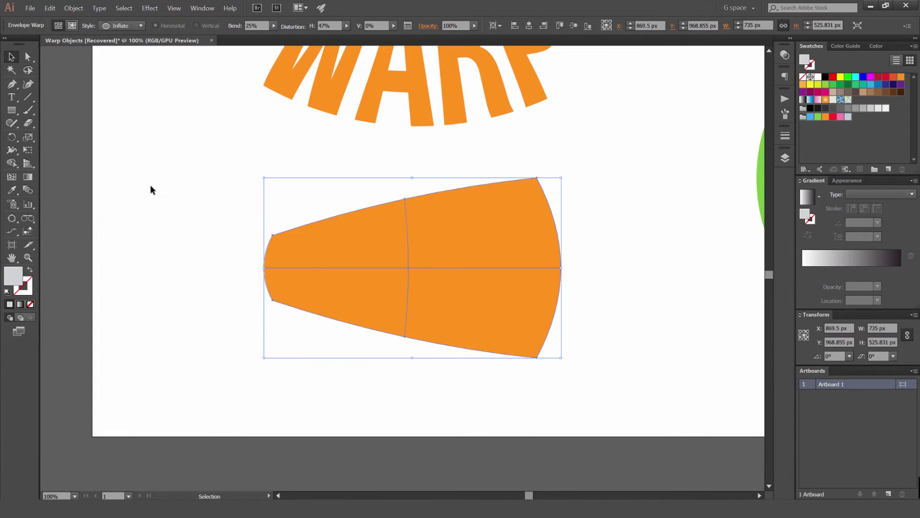
scroll(410, 112, "up", 2)
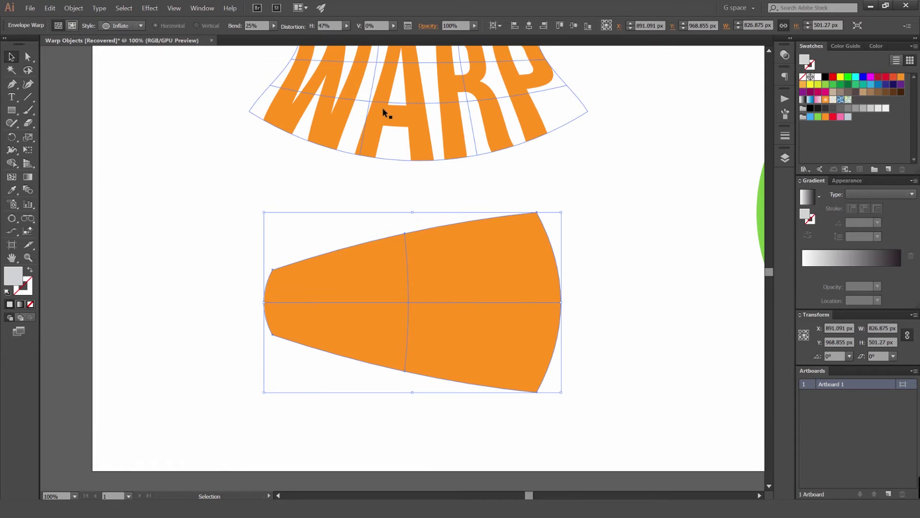
scroll(394, 104, "down", 3)
Switch the orange shape's warp to a horizontal Arc style and set its bend to 20%
left_click(125, 26)
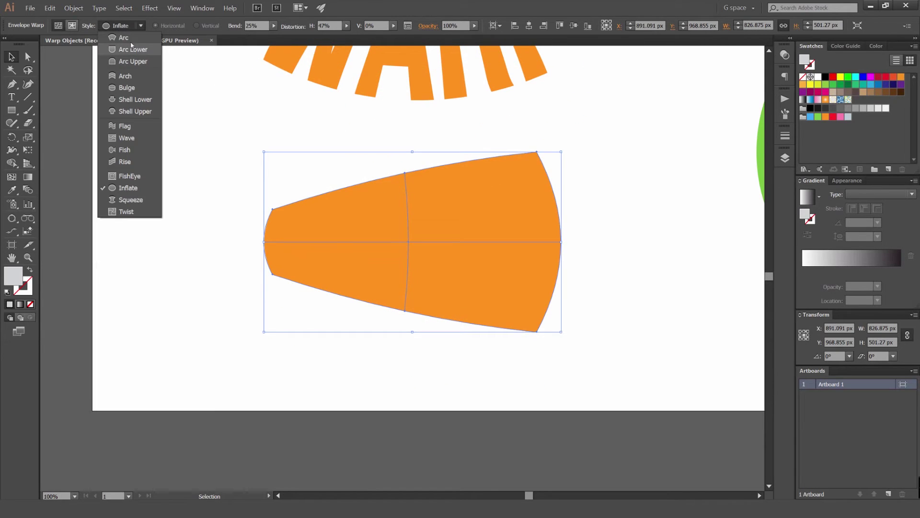
left_click(123, 37)
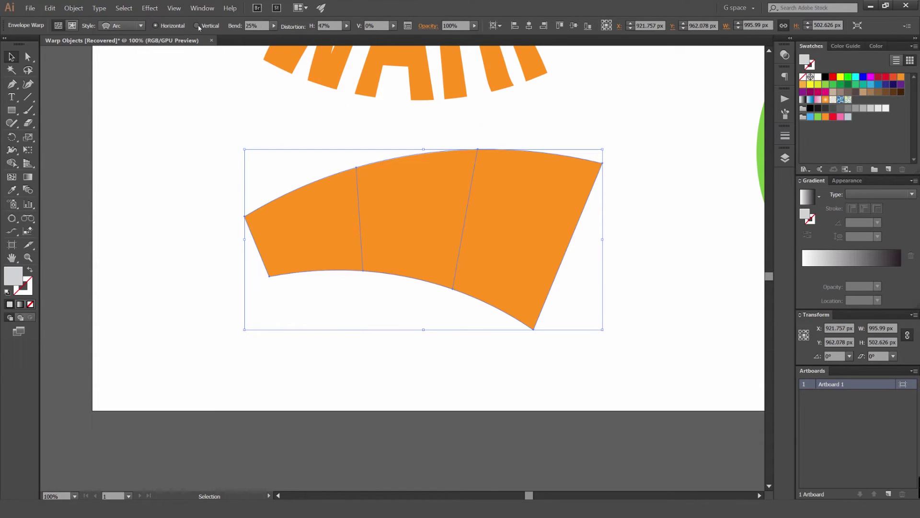
left_click(198, 26)
left_click(179, 27)
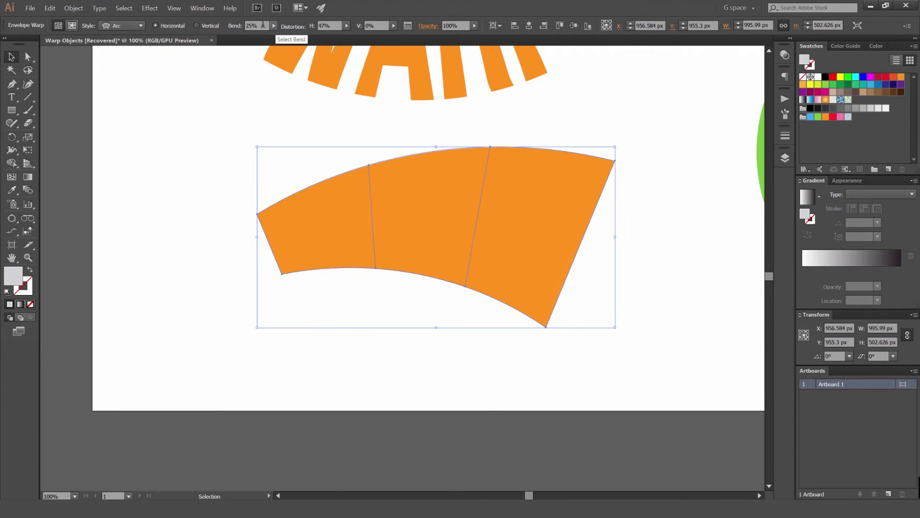
scroll(259, 25, "up", 5)
scroll(259, 26, "down", 10)
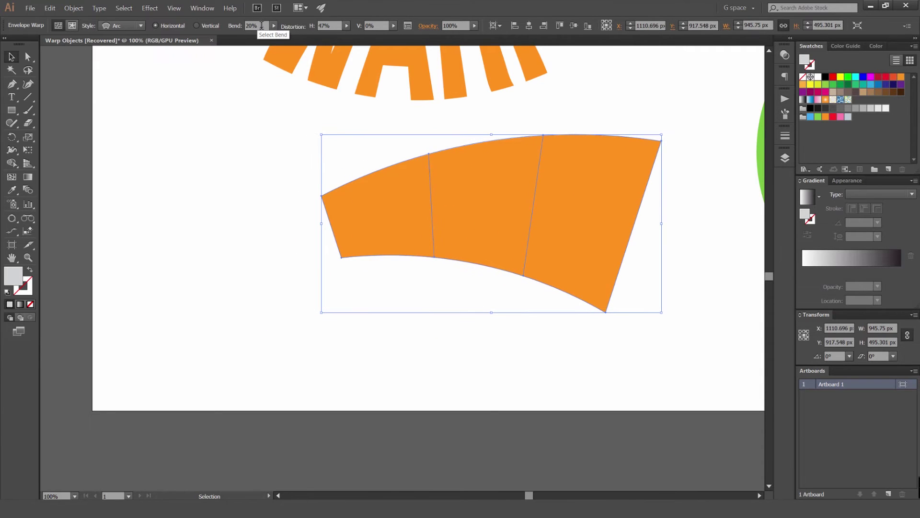
Move the arc-shaped orange rectangle about 184 px left and 82 px down on the artboard
left_click(260, 26)
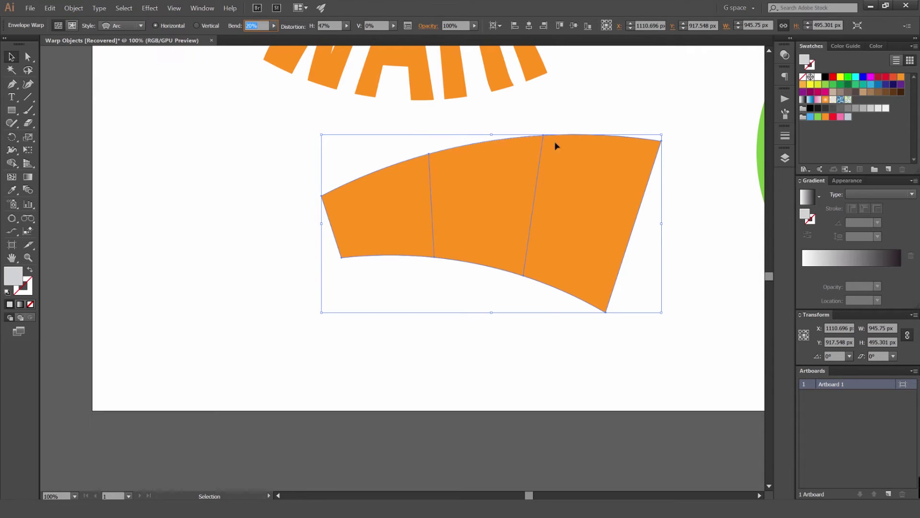
left_click_drag(390, 86, 298, 66)
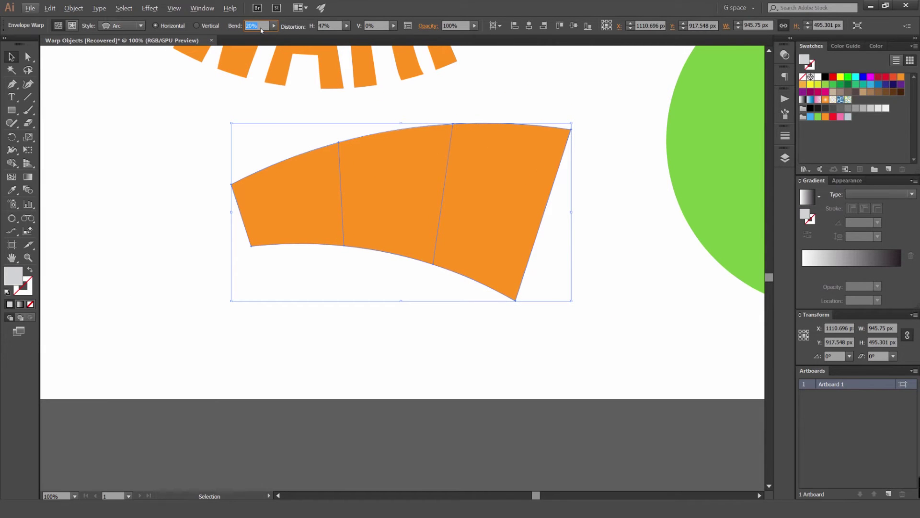
key("Return")
left_click_drag(472, 156, 409, 177)
Set the arc warp's horizontal distortion to 20%, and try vertical distortions of 60% and 20%
scroll(331, 24, "up", 5)
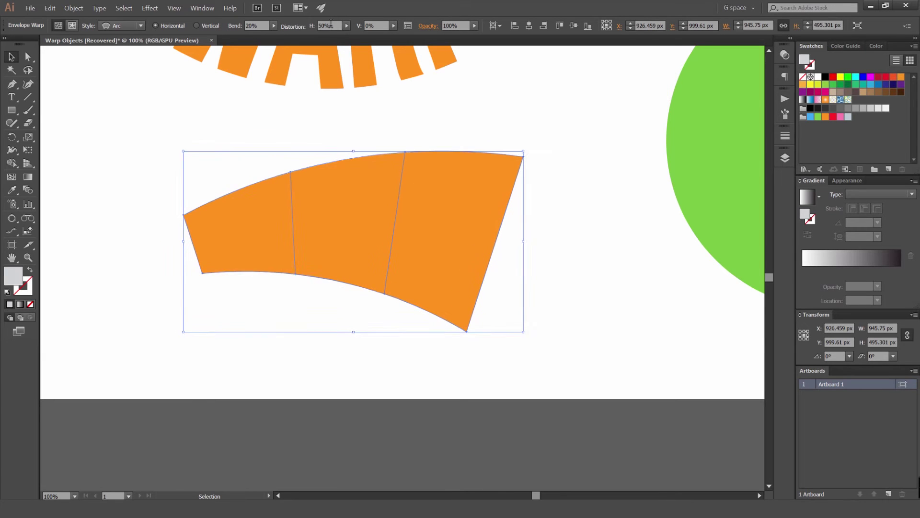
scroll(333, 23, "down", 10)
scroll(379, 24, "up", 10)
scroll(379, 23, "up", 20)
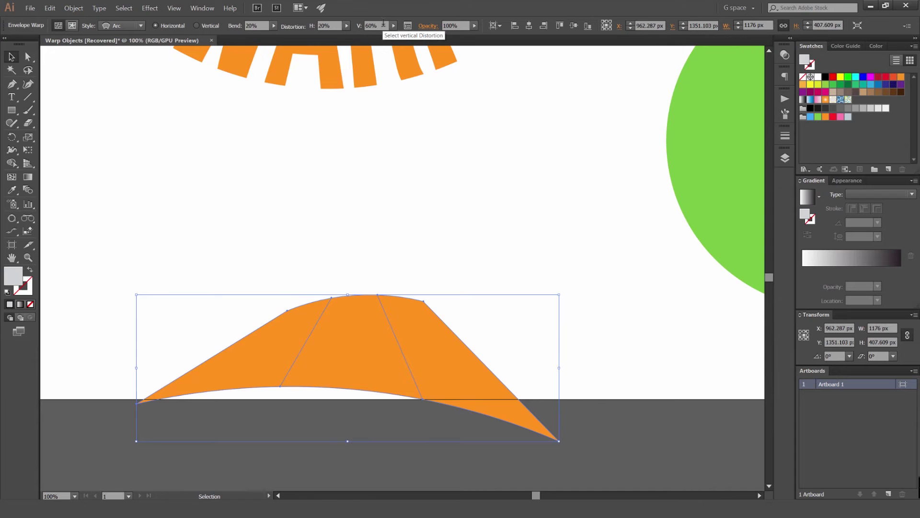
scroll(383, 23, "down", 20)
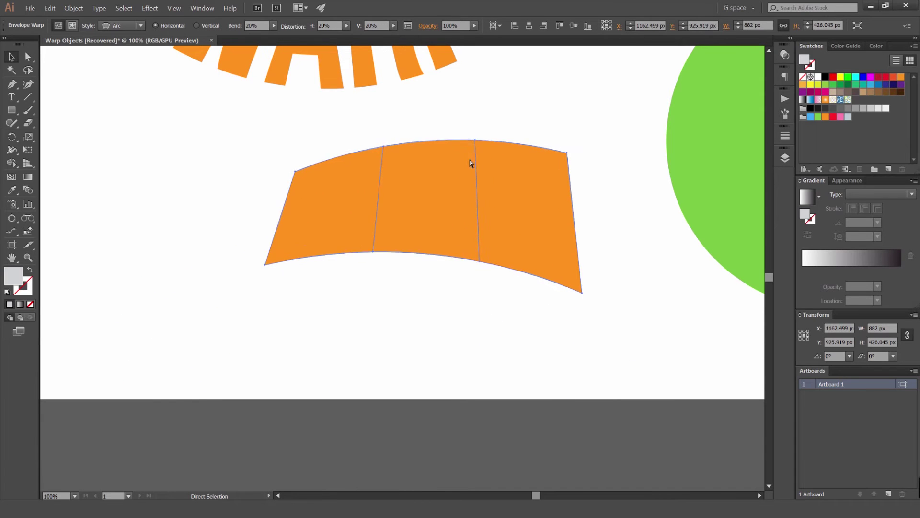
Undo the vertical distortion and the last horizontal distortion changes on the arc-shaped rectangle, back to 40% horizontal
key("ctrl+z")
key("ctrl+z")
key("ctrl+z")
key("ctrl+z")
key("ctrl+z")
key("ctrl+z")
key("ctrl+z")
key("ctrl+z")
left_click(12, 58)
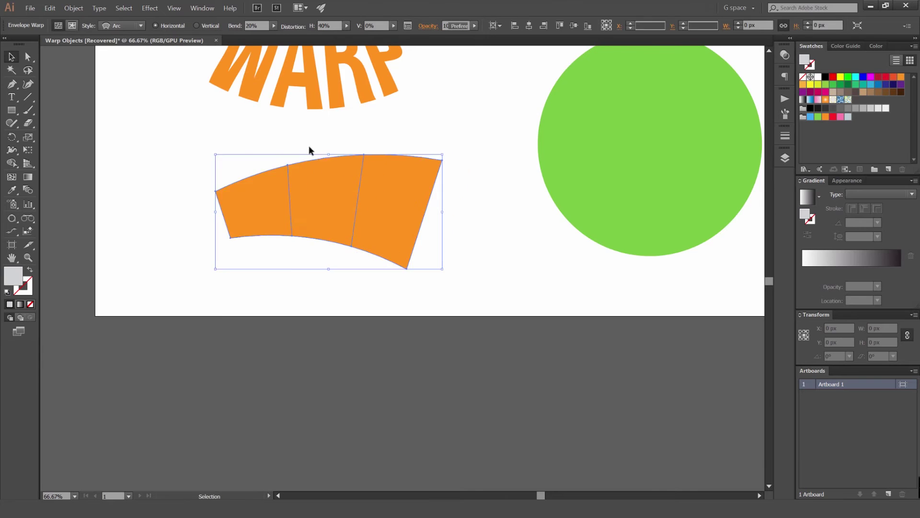
Reset the orange shape's envelope to a horizontal Squeeze warp with -25% bend, 44% horizontal and 58% vertical distortion
key("ctrl+1")
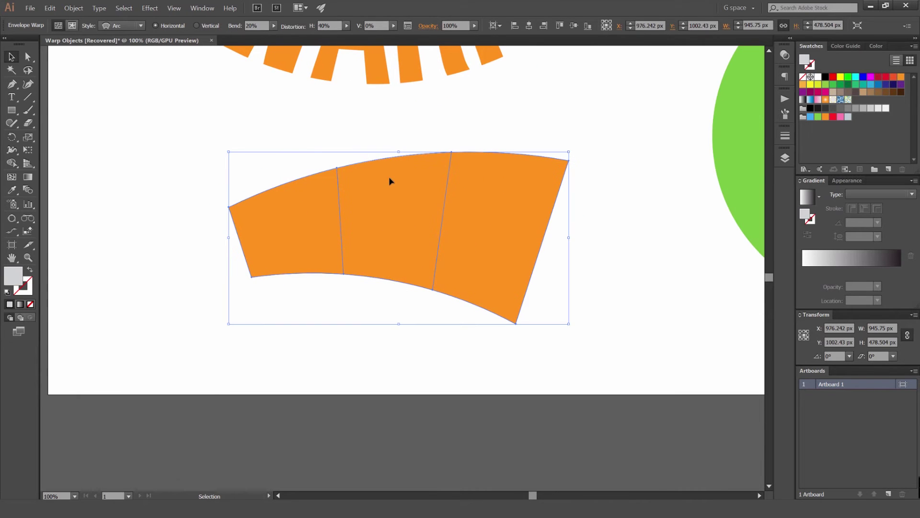
left_click(73, 9)
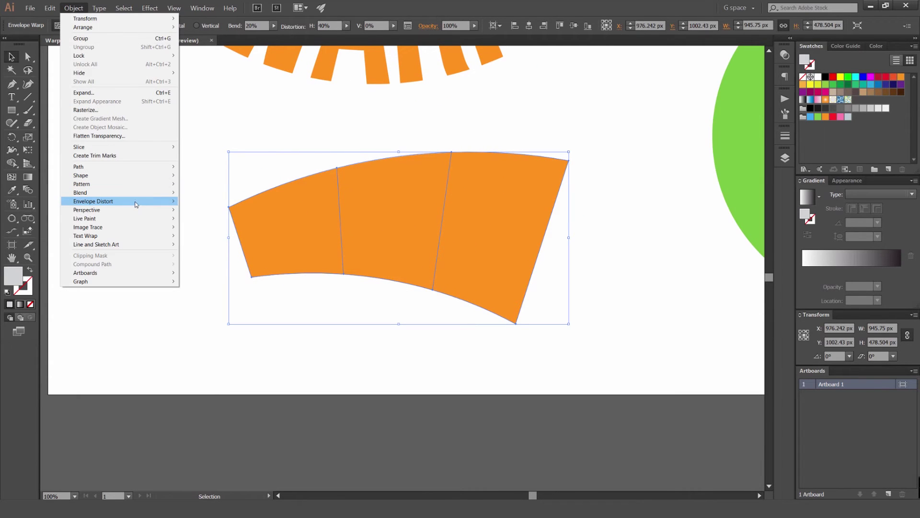
mouse_move(136, 203)
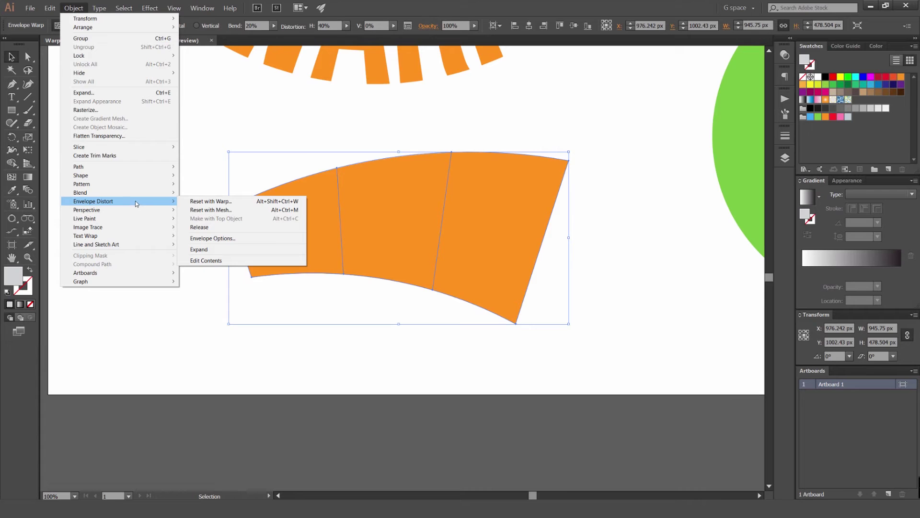
left_click(222, 202)
left_click_drag(548, 129, 618, 130)
scroll(641, 151, "down", 6)
scroll(641, 151, "down", 7)
left_click_drag(643, 179, 689, 226)
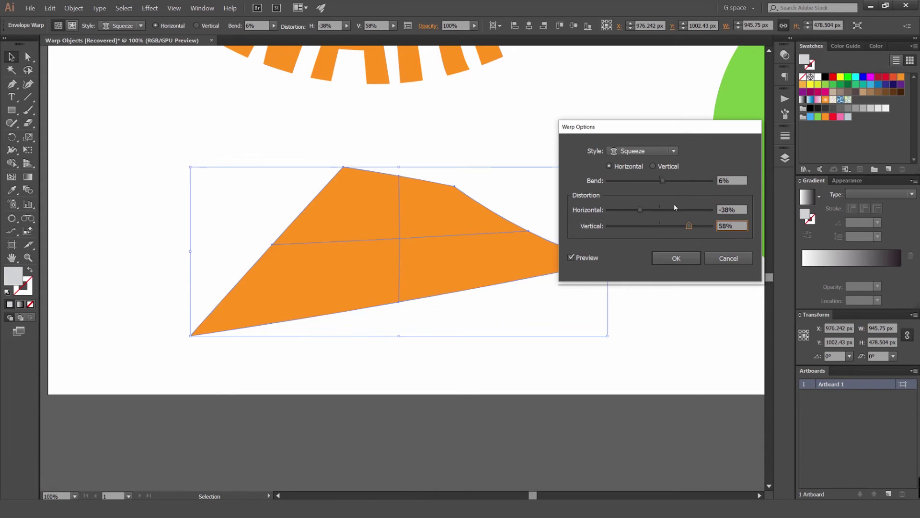
left_click_drag(640, 209, 682, 209)
left_click_drag(662, 180, 647, 180)
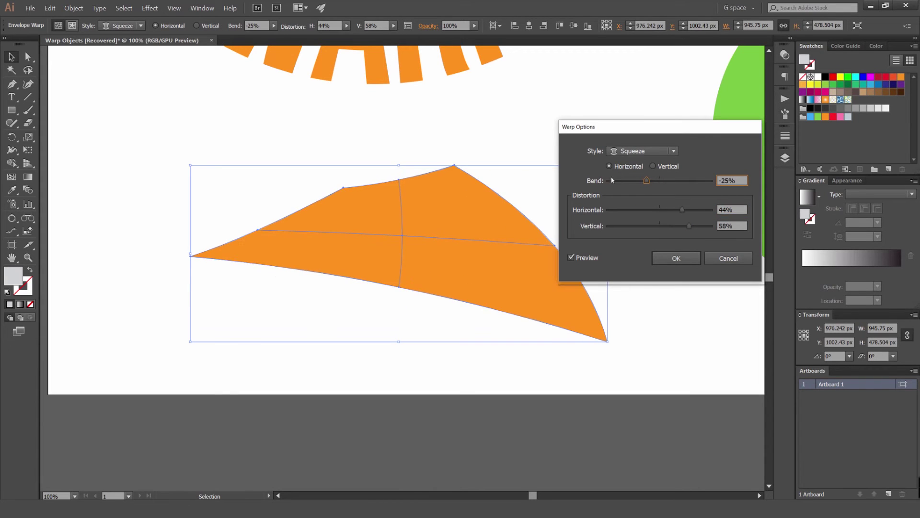
left_click(688, 262)
Move the squeezed orange shape slightly up and left toward the WARP text and deselect it
left_click(577, 163)
scroll(577, 163, "down", 3)
scroll(576, 162, "up", 3)
left_click_drag(459, 182, 442, 160)
left_click(538, 138)
scroll(539, 137, "down", 1)
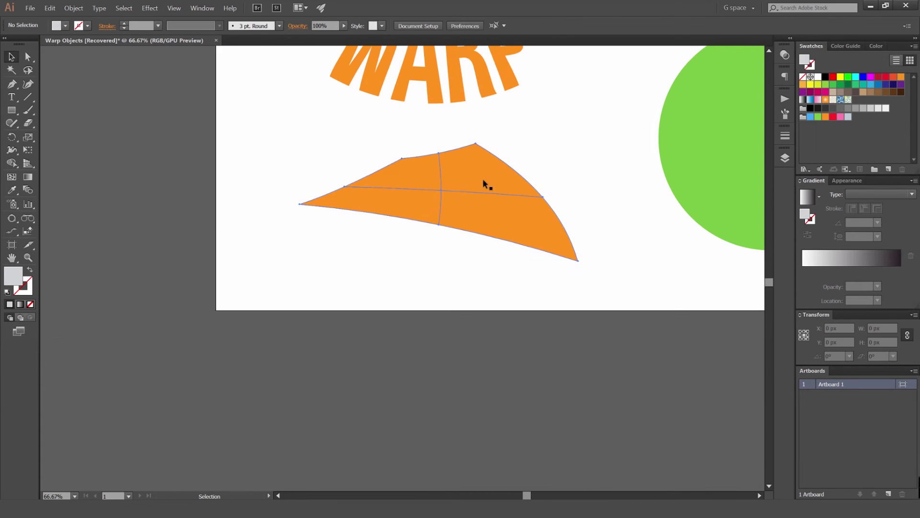
Release the envelope distortion of the squeezed orange shape and deselect the separated objects
left_click(481, 177)
scroll(470, 155, "up", 1)
left_click_drag(478, 162, 464, 174)
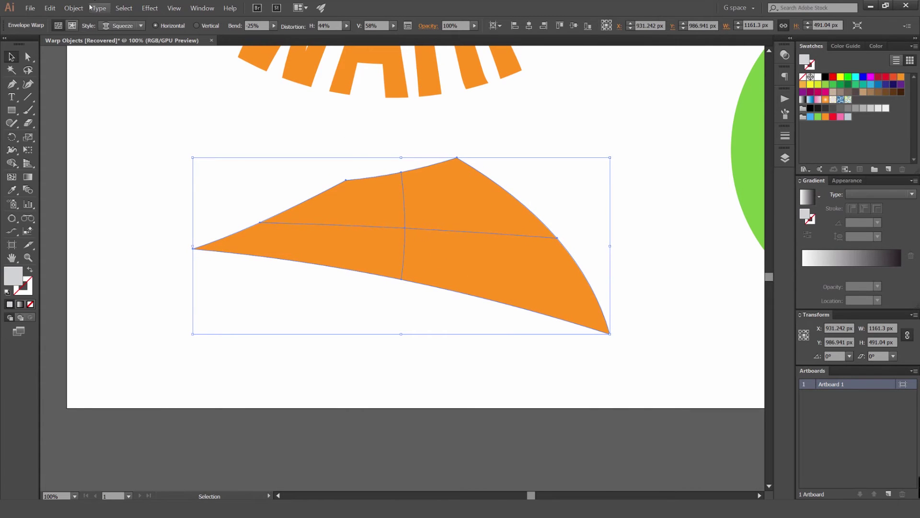
left_click(74, 8)
mouse_move(106, 201)
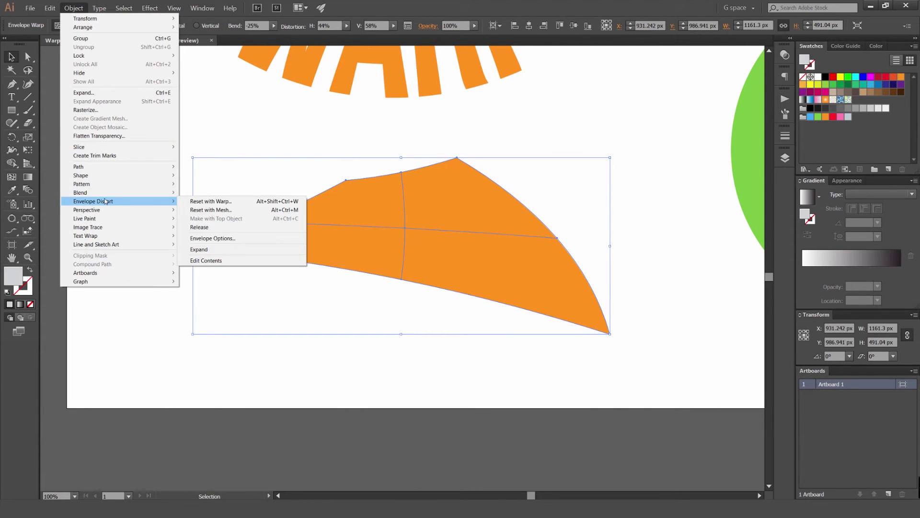
left_click(210, 228)
left_click(474, 136)
scroll(475, 136, "down", 2)
scroll(405, 228, "up", 4)
scroll(390, 226, "down", 3)
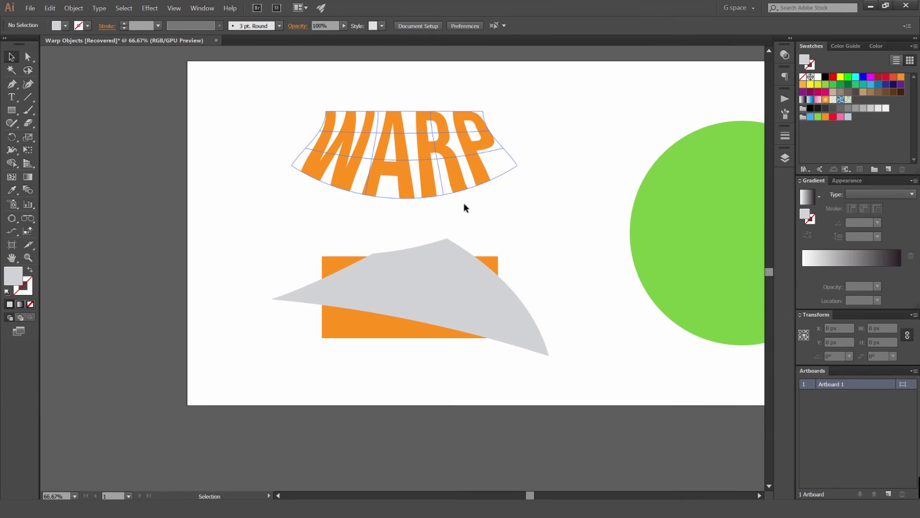
Move the grey mesh shape off the orange rectangle to the empty area below the artboard
scroll(440, 173, "down", 3)
left_click_drag(447, 154, 446, 381)
scroll(506, 205, "down", 3)
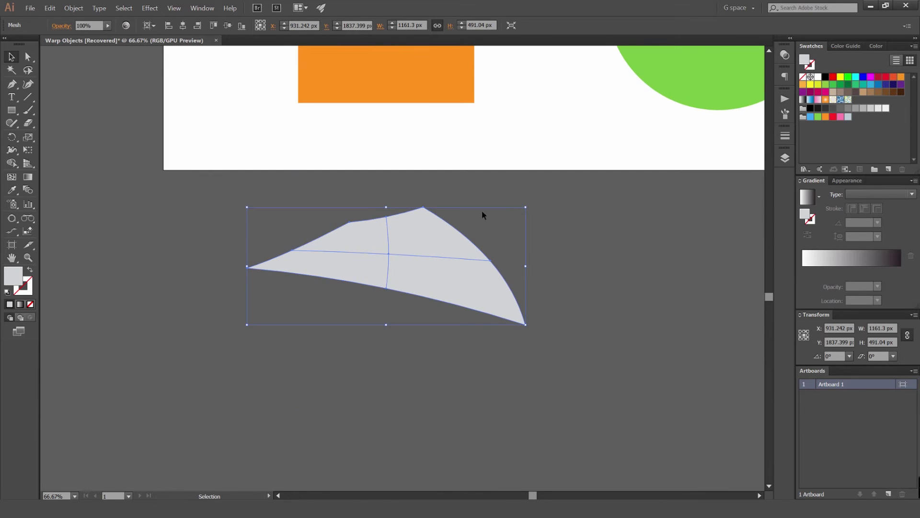
scroll(507, 210, "up", 1)
left_click(513, 209)
left_click_drag(383, 266, 394, 369)
scroll(374, 180, "down", 3)
Fill the grey mesh shape with the pink swatch
left_click(848, 117)
left_click(840, 117)
left_click(430, 238)
scroll(385, 245, "up", 2)
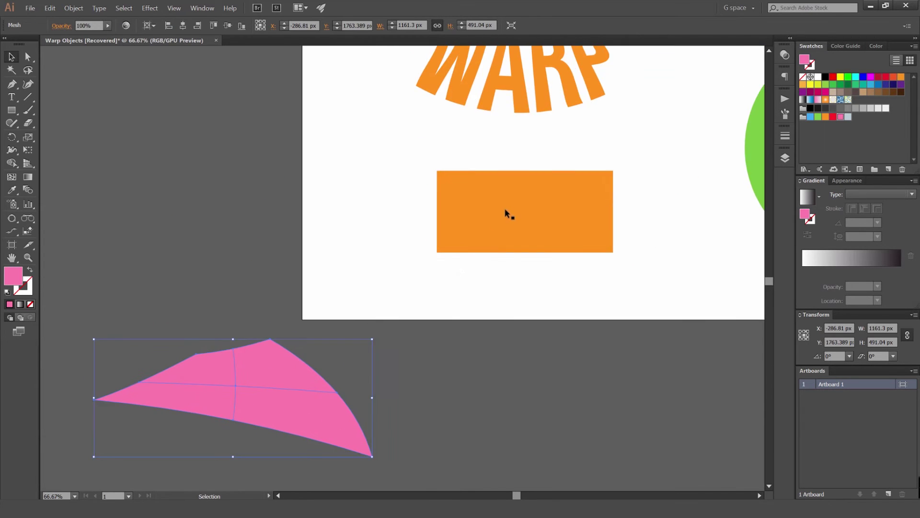
Delete the pink mesh shape lying off the artboard
left_click(498, 218)
scroll(556, 193, "up", 2)
scroll(555, 195, "down", 1)
scroll(555, 195, "down", 2)
left_click(366, 335)
key("Delete")
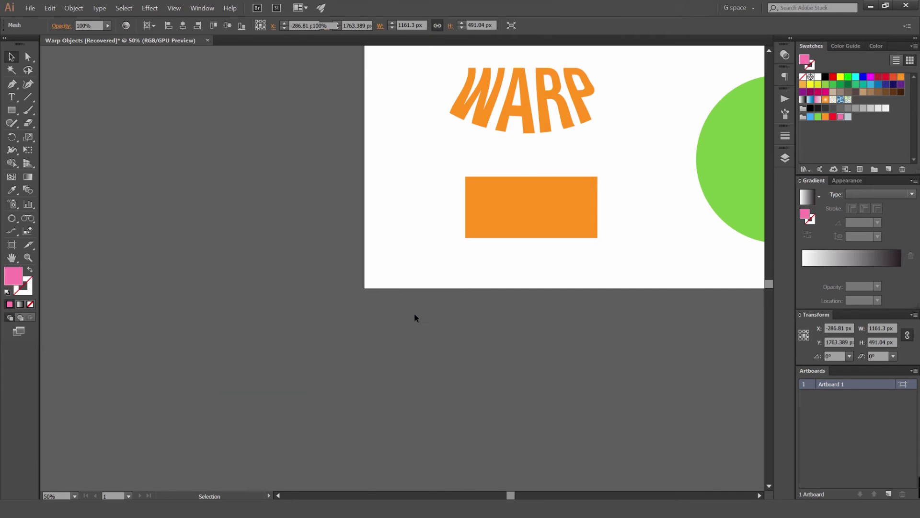
Expand the envelope of the warped WARP text into editable outlines and deselect it
scroll(499, 226, "up", 1)
left_click(442, 208)
left_click(73, 8)
mouse_move(158, 201)
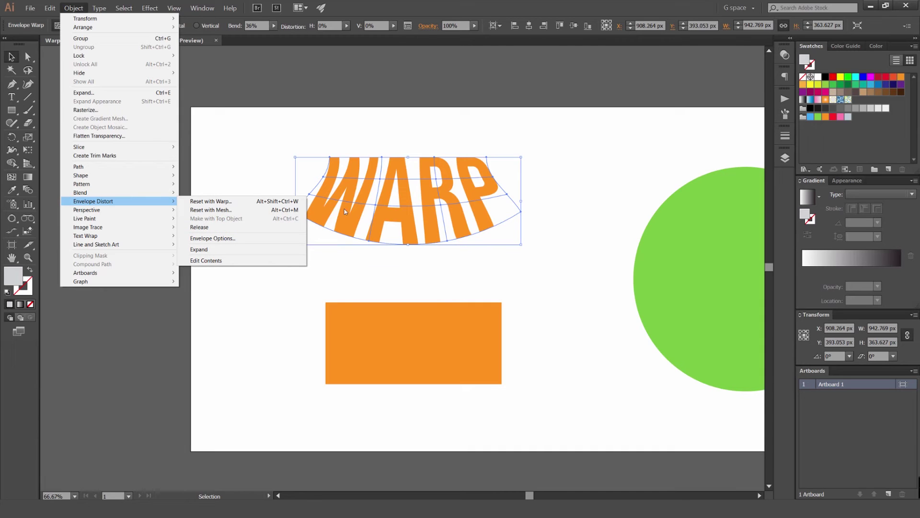
left_click(212, 249)
left_click(384, 148)
key("ctrl+1")
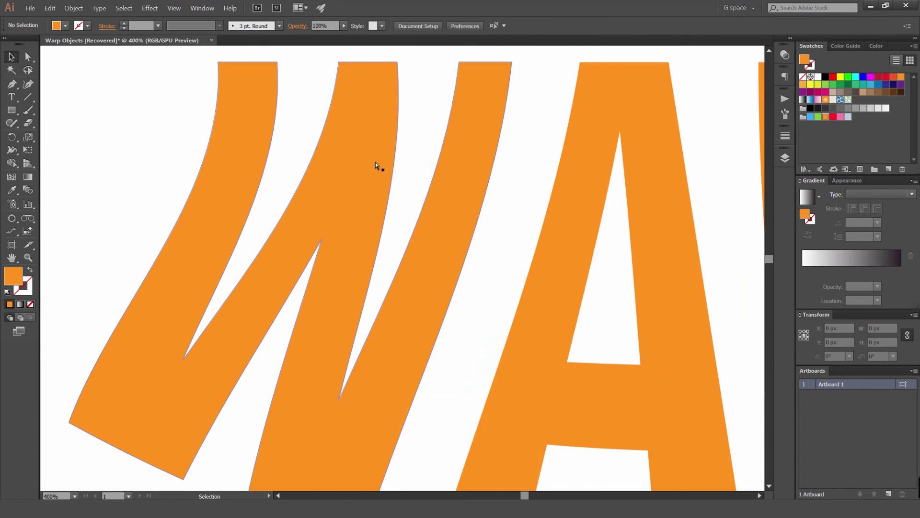
Move the expanded WARP lettering off the artboard to about X -53 px, Y 211 px
key("a")
left_click(386, 178, "alt")
key("v")
left_click(387, 178)
scroll(336, 215, "down", 4)
left_click_drag(399, 191, 186, 191)
key("ctrl+z")
scroll(361, 203, "up", 7)
scroll(355, 225, "down", 5)
left_click_drag(129, 208, 259, 218)
scroll(258, 218, "up", 6)
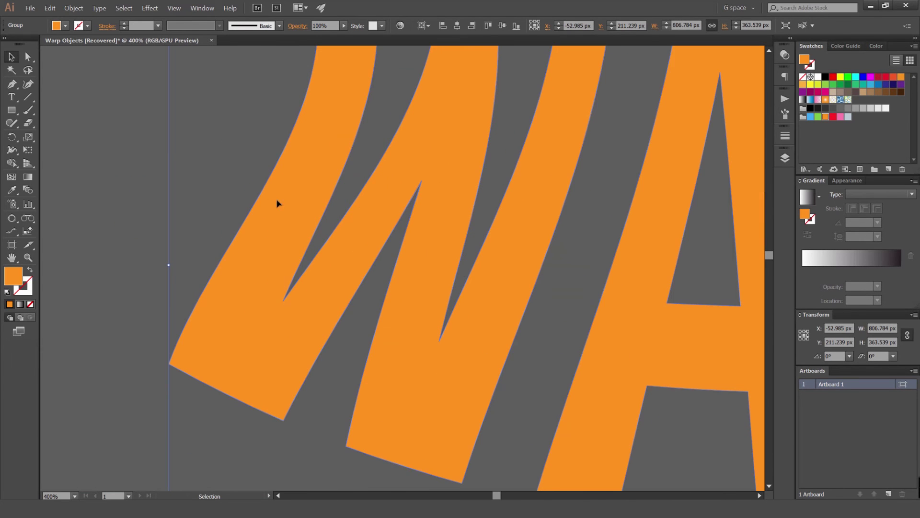
Try pulling the W's lower-left corner anchor point outward and down, and undo the change
left_click(142, 331)
key("a")
left_click_drag(170, 364, 129, 423)
scroll(184, 405, "down", 6)
key("ctrl+z")
Move the WARP lettering back onto the artboard above the rectangle, to about X 890 px, Y 341 px
key("v")
left_click_drag(314, 365, 483, 381)
scroll(482, 381, "down", 3)
scroll(483, 381, "right", 3)
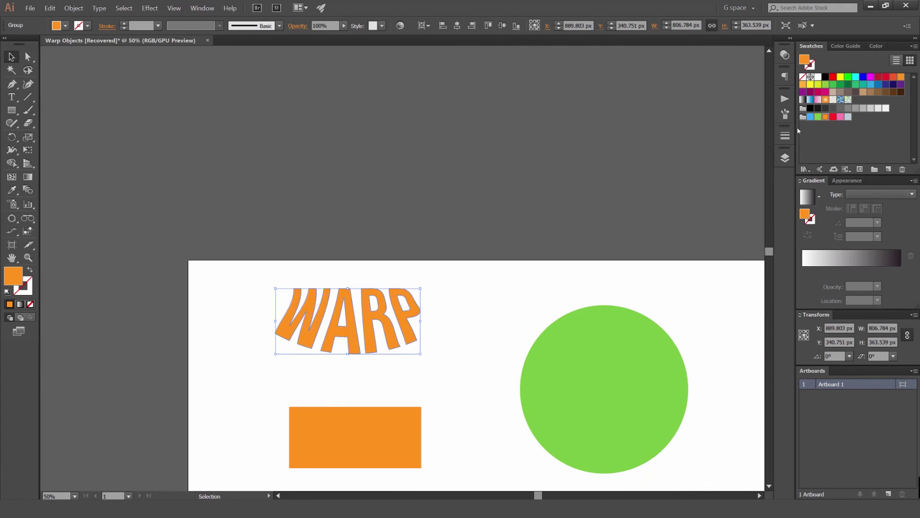
Fill the expanded WARP lettering with a green swatch
left_click(855, 85)
scroll(407, 307, "down", 3)
scroll(408, 307, "left", 1)
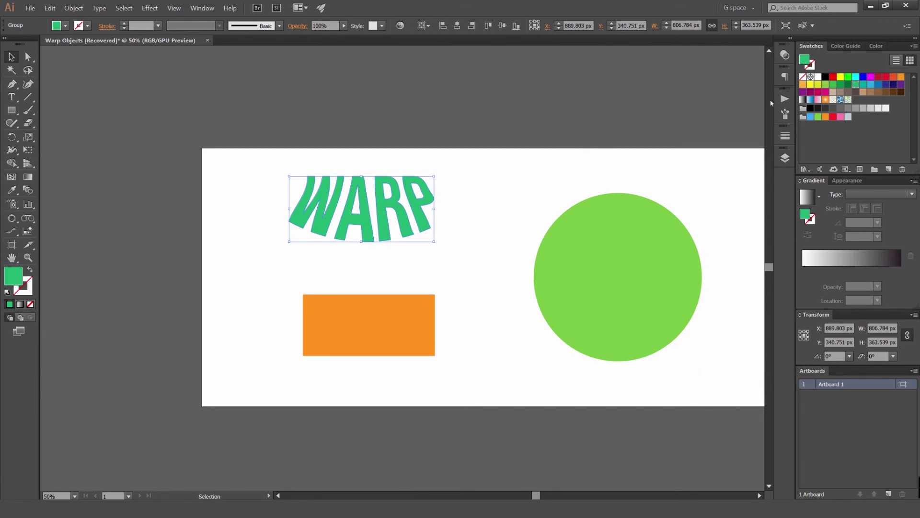
Undo the green fill, the moves and the expansion of the WARP text's envelope
key("ctrl+z")
key("ctrl+z")
key("ctrl+z")
key("ctrl+z")
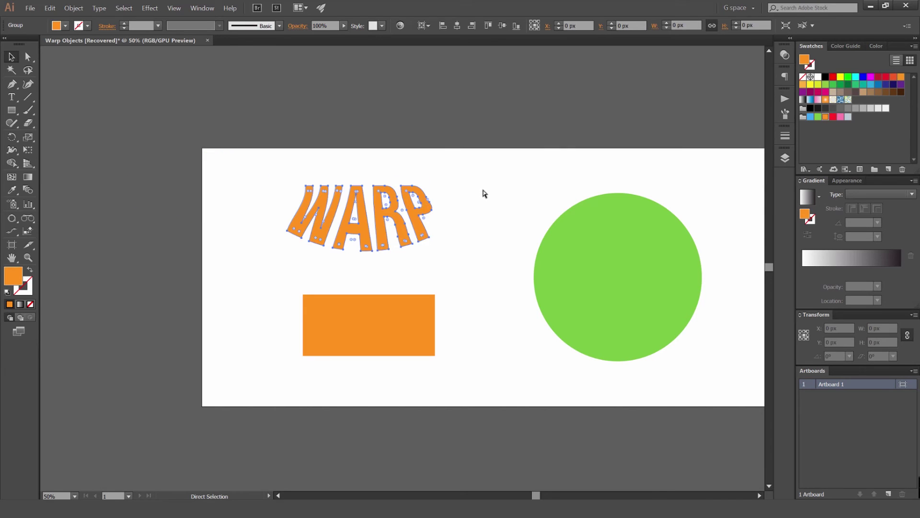
key("ctrl+z")
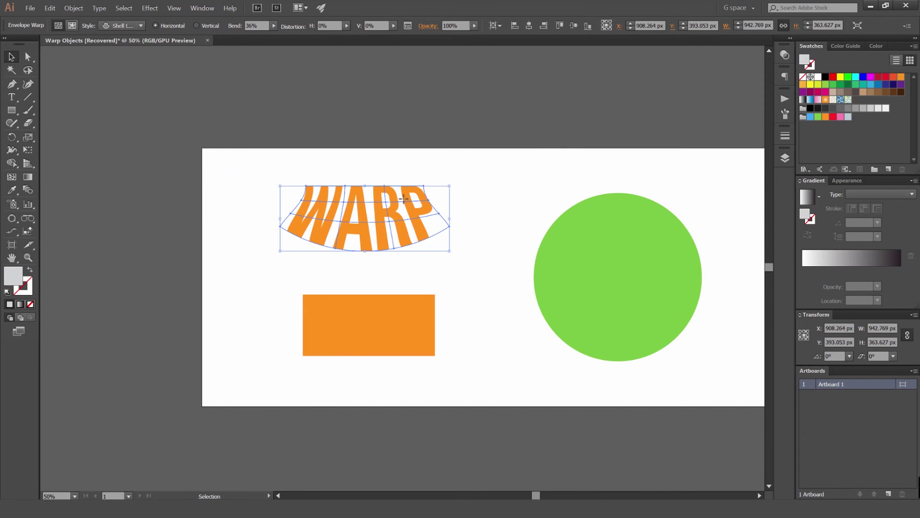
Switch the shell-warped WARP lettering to editing its contents and replace the text with HONEY
left_click_drag(361, 186, 405, 160)
scroll(406, 160, "up", 1)
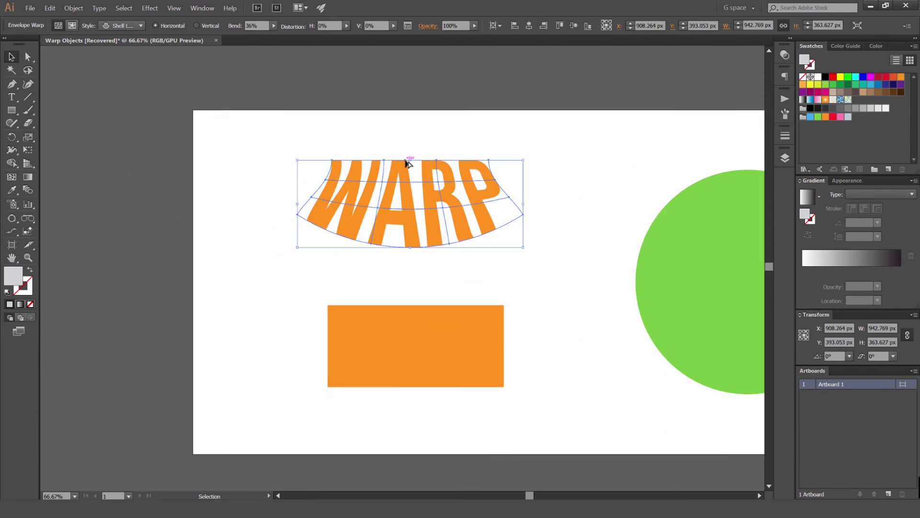
scroll(425, 144, "up", 2)
left_click(73, 8)
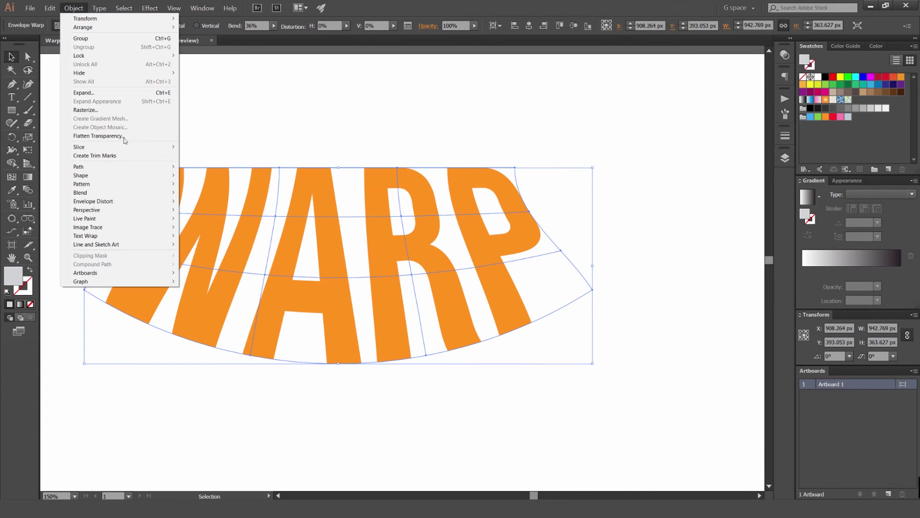
mouse_move(120, 201)
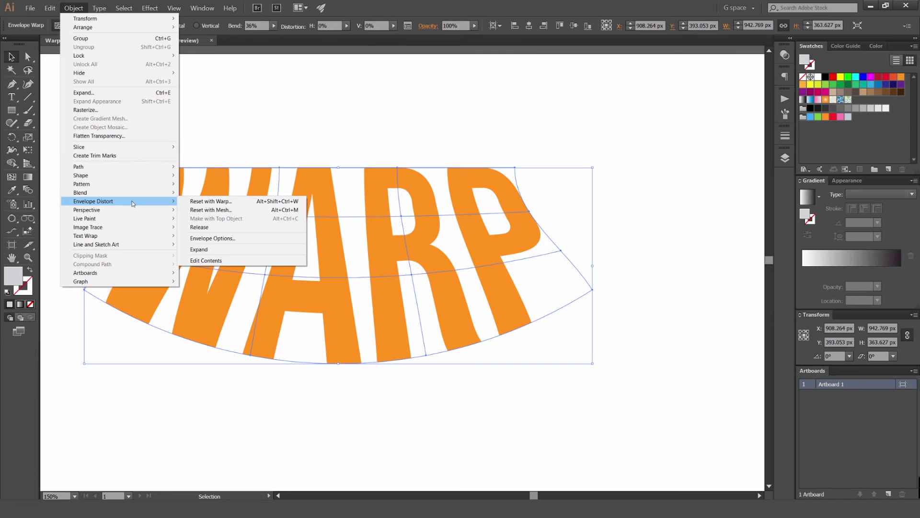
left_click(225, 261)
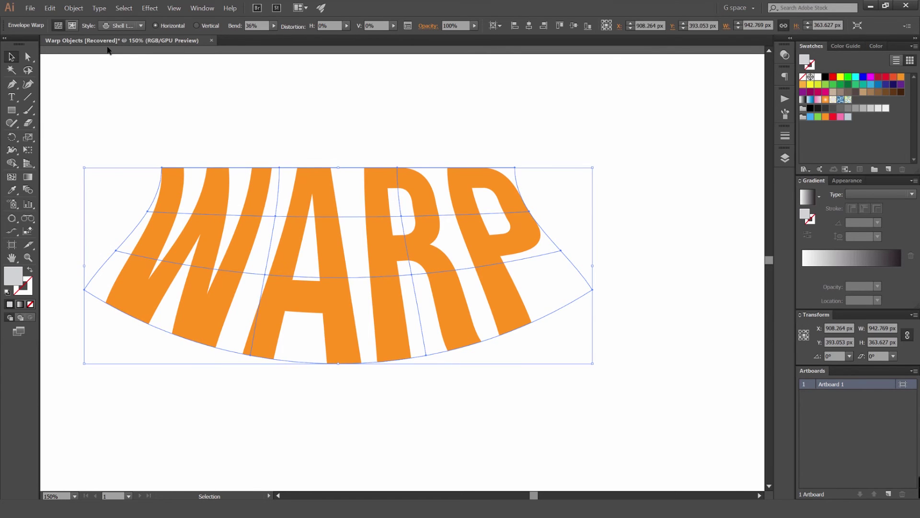
left_click(72, 26)
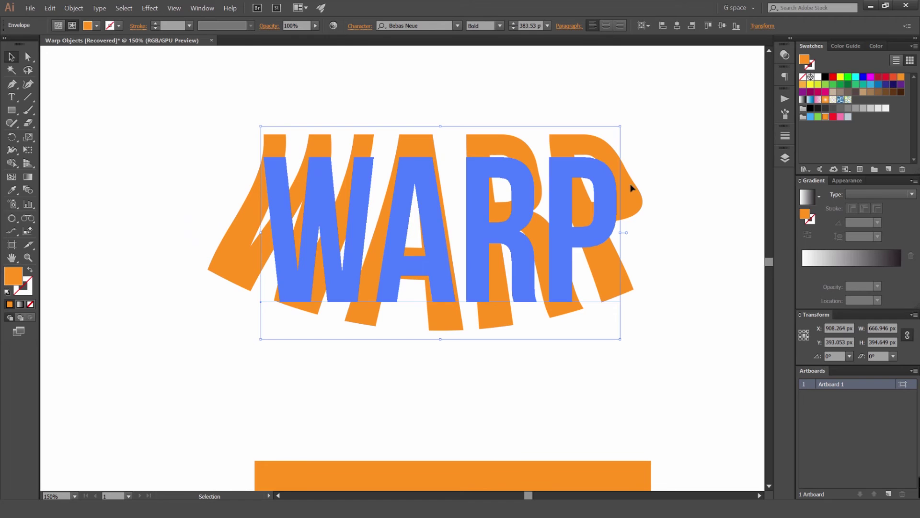
double_click(519, 204)
key("ctrl+a")
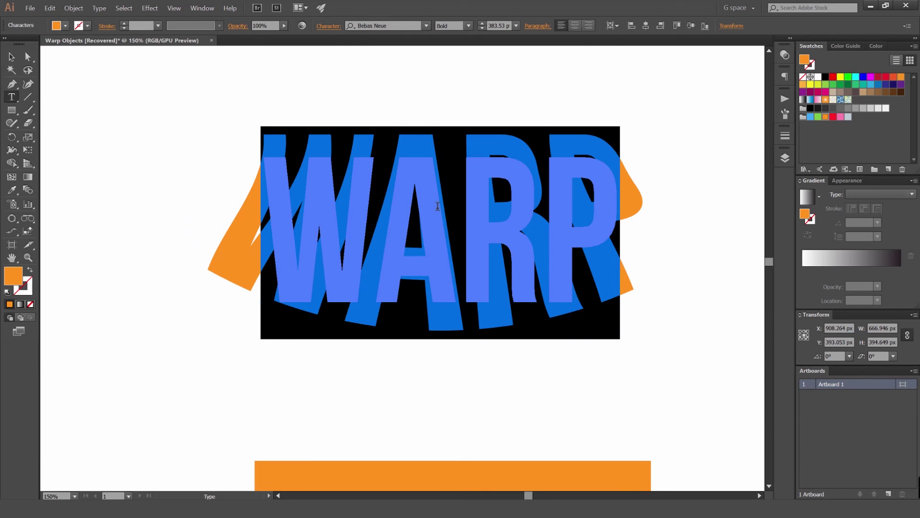
type("HONEY")
Fill the whole HONEY text with a yellow swatch, finish text editing and deselect the lettering
key("ctrl+a")
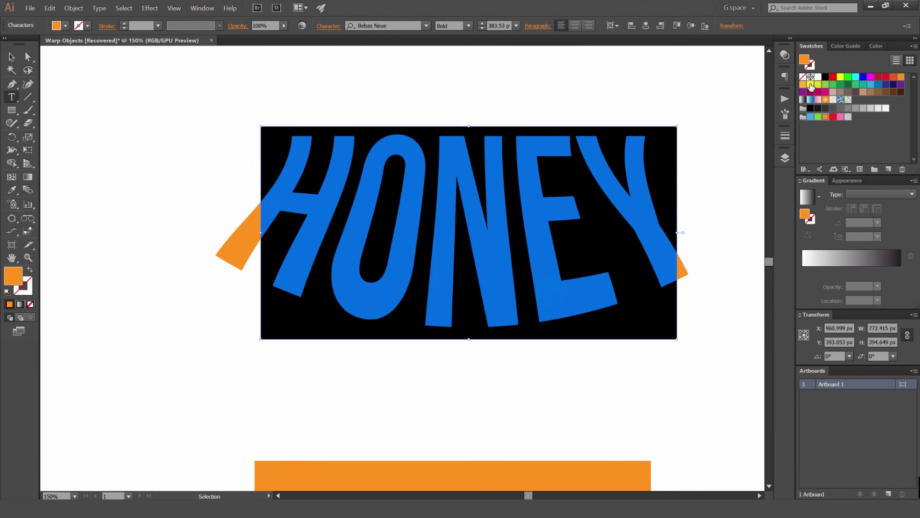
left_click(840, 76)
key("Escape")
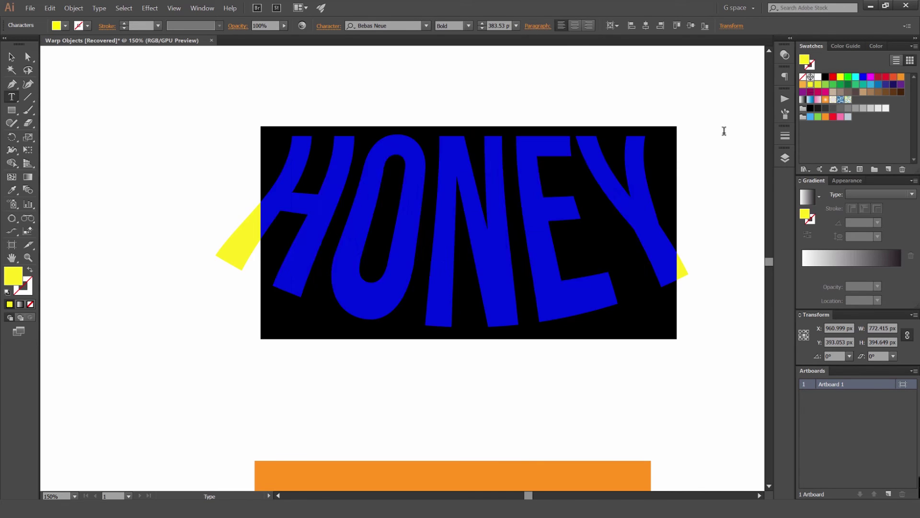
scroll(616, 178, "down", 3)
left_click(12, 56)
left_click(242, 106)
left_click_drag(555, 173, 481, 176)
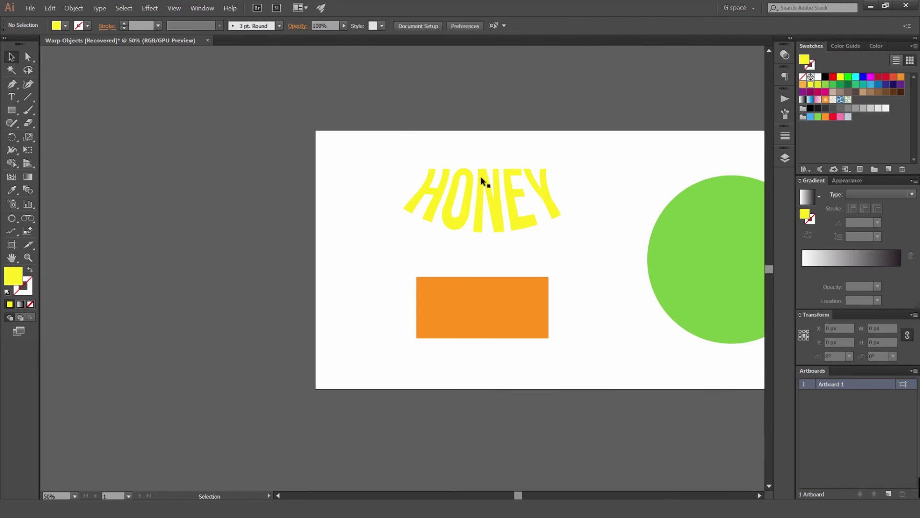
Select the HONEY lettering and switch it from contents editing back to envelope editing
scroll(502, 203, "up", 2)
left_click(530, 205)
scroll(490, 216, "up", 2)
scroll(484, 219, "down", 3)
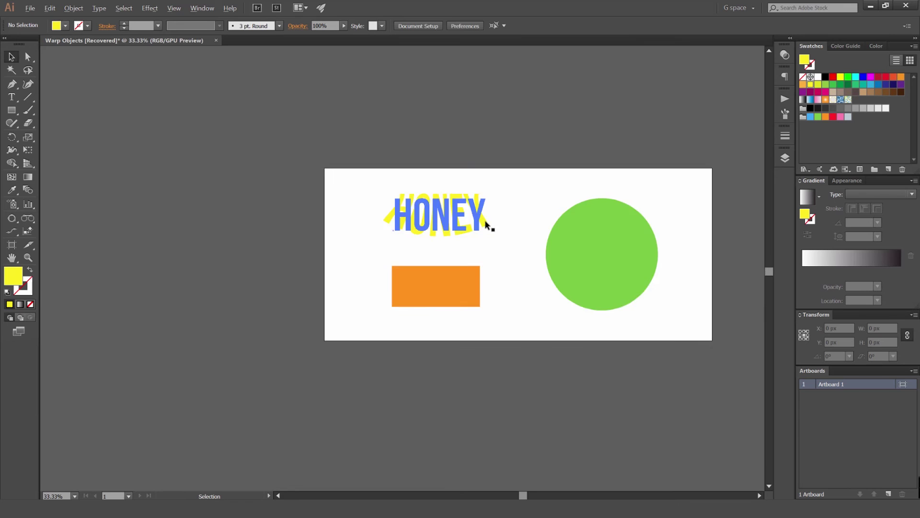
scroll(468, 211, "up", 3)
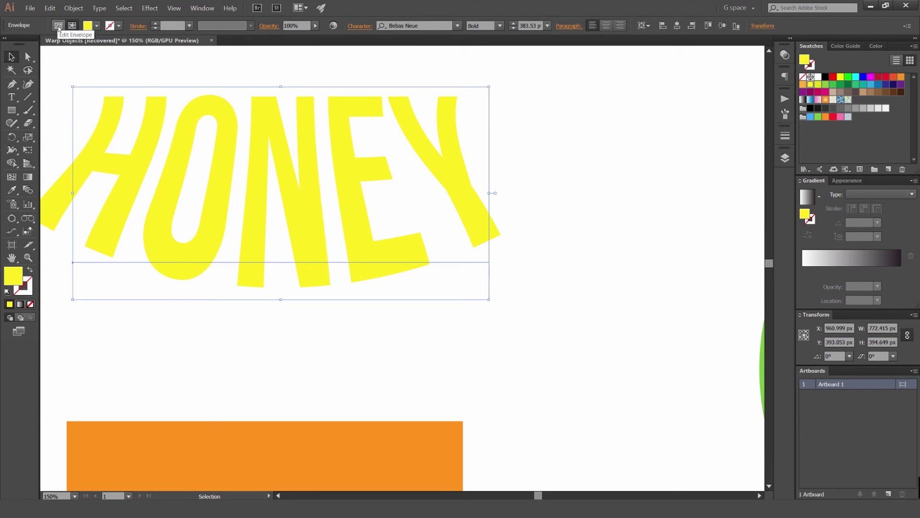
left_click(58, 25)
scroll(464, 130, "down", 4)
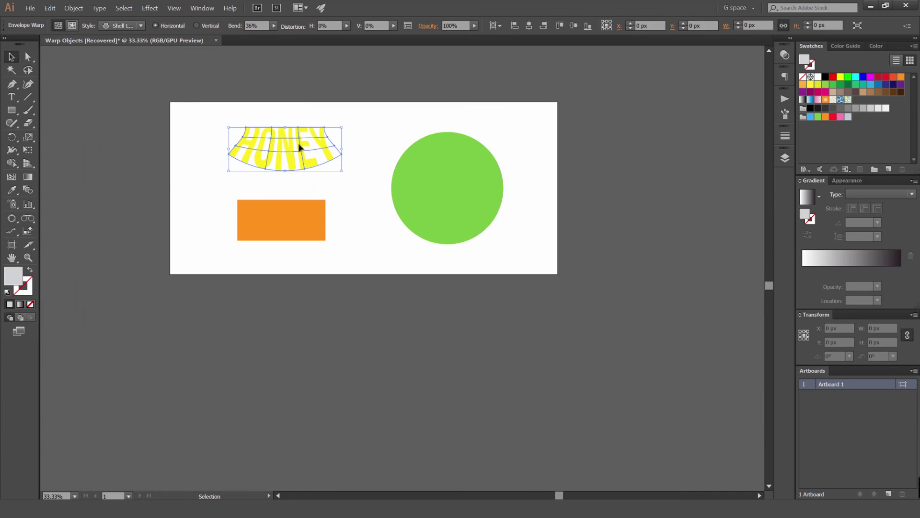
Select a mesh point of HONEY's envelope on the letter E to inspect its handles, and deselect it
scroll(310, 166, "up", 4)
key("a")
left_click(309, 91)
scroll(351, 178, "up", 2)
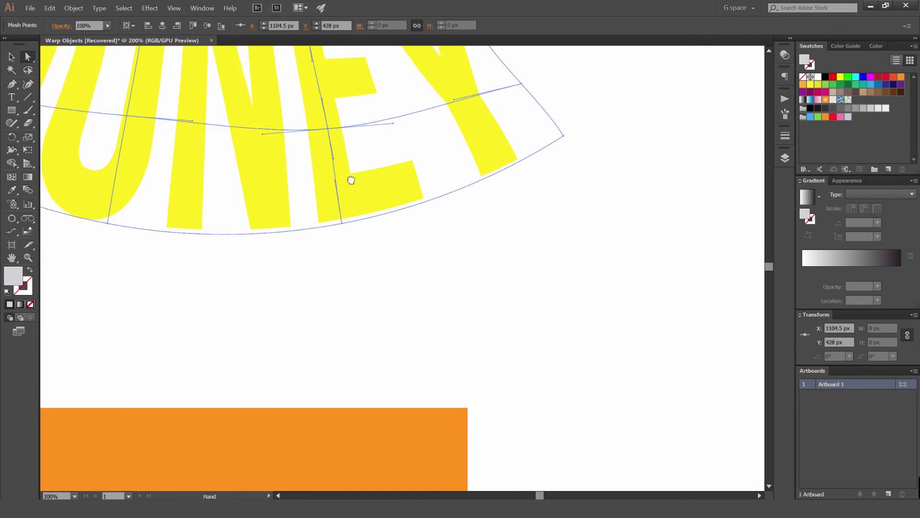
left_click_drag(260, 163, 266, 177)
key("v")
scroll(548, 111, "down", 4)
left_click(559, 117)
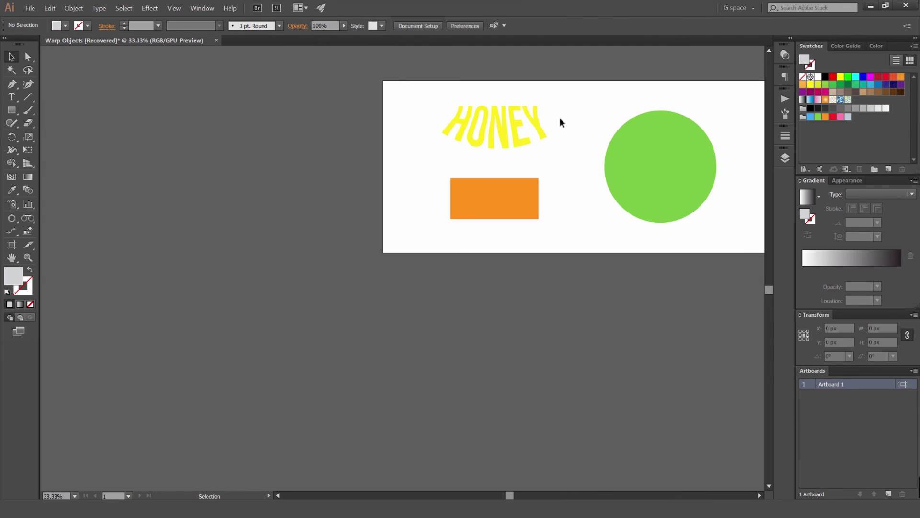
Start an Envelope Distort mesh on the green circle and turn on its preview
left_click_drag(559, 117, 462, 138)
scroll(435, 130, "right", 5)
scroll(465, 174, "up", 2)
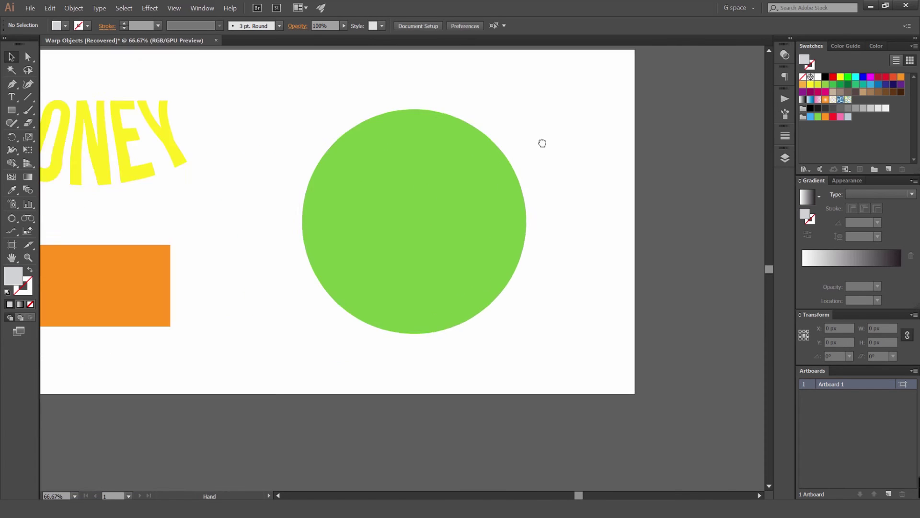
scroll(555, 152, "down", 1)
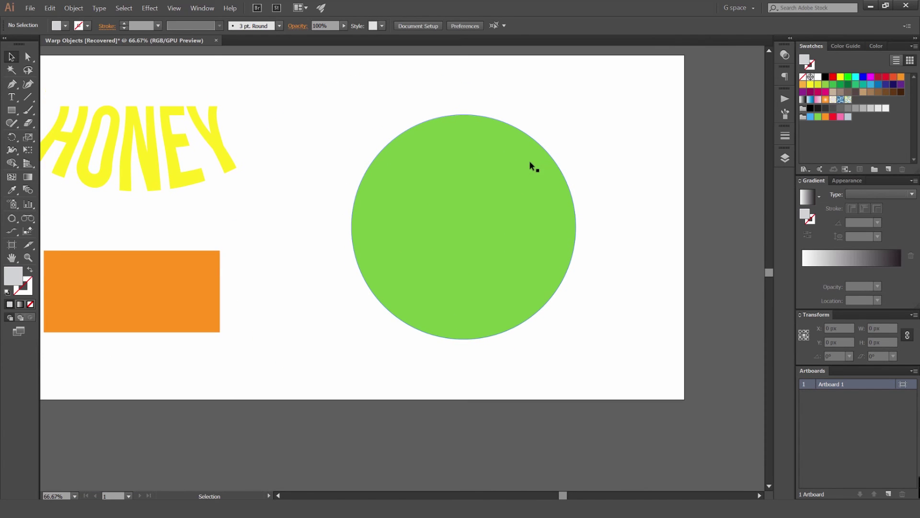
left_click(529, 160)
left_click(74, 9)
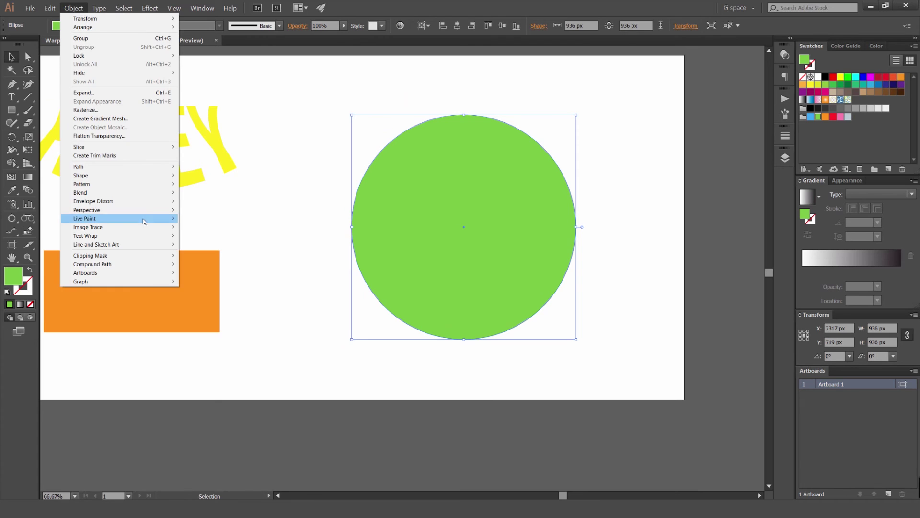
mouse_move(138, 206)
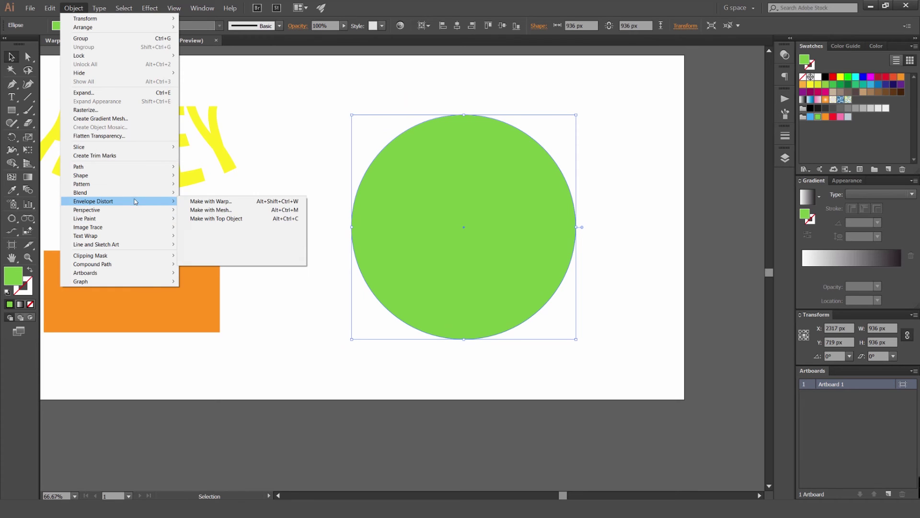
left_click(226, 211)
left_click_drag(585, 194, 665, 172)
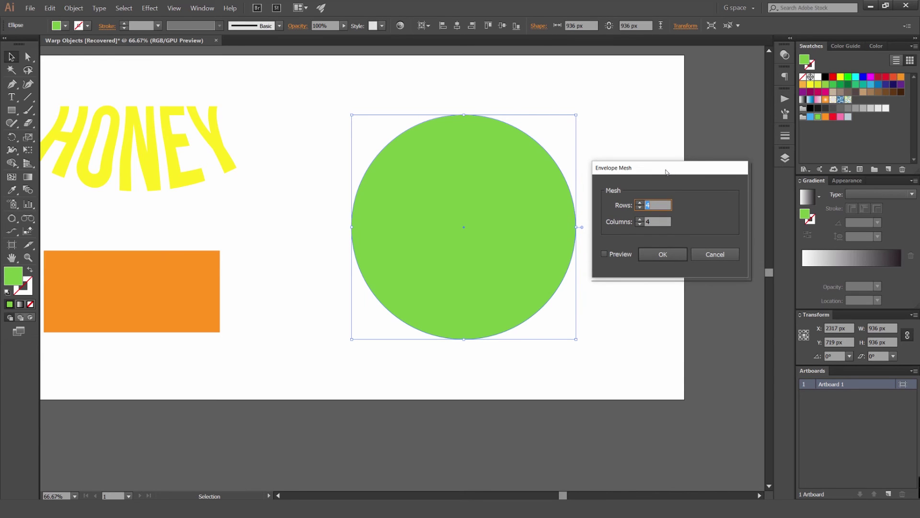
left_click(605, 254)
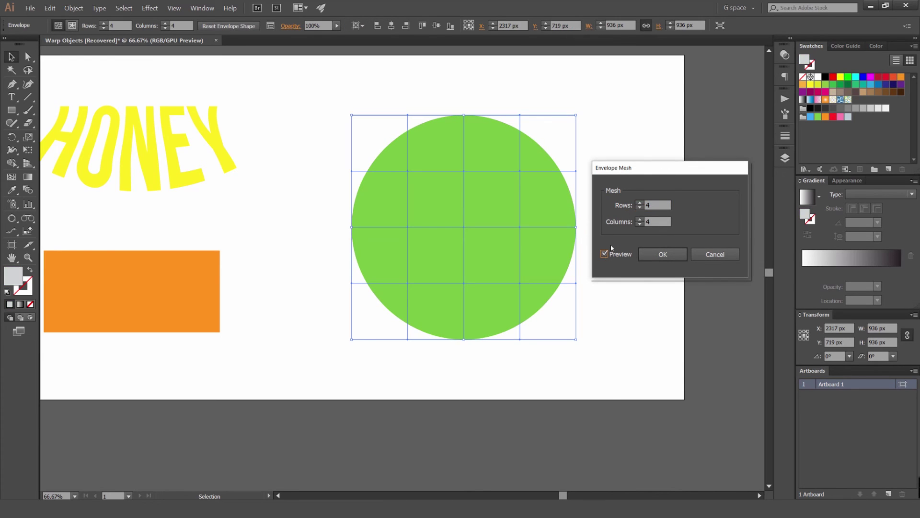
Try higher row and column counts for the circle's mesh, and reduce both to 1
left_click(640, 202)
left_click(639, 203, "shift")
left_click(640, 219, "shift")
left_click(640, 219, "shift")
left_click(639, 219, "shift")
left_click(640, 203, "shift")
left_click(639, 224, "shift")
left_click(640, 225, "shift")
left_click(640, 224, "shift")
type("1")
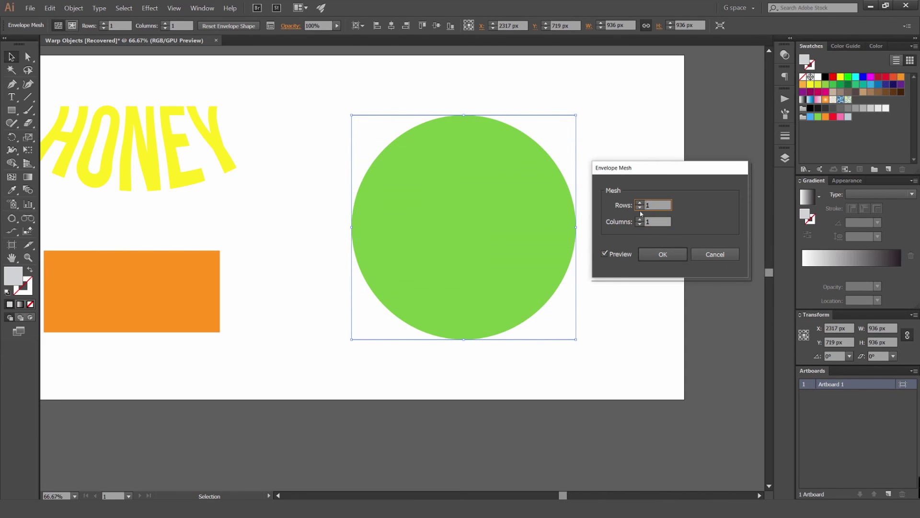
Set the circle's envelope mesh to 6 rows and 6 columns and apply it
left_click(640, 220)
left_click(640, 219)
left_click(640, 219)
left_click(640, 220)
left_click(640, 220)
left_click(641, 203)
left_click(640, 203)
left_click(641, 203)
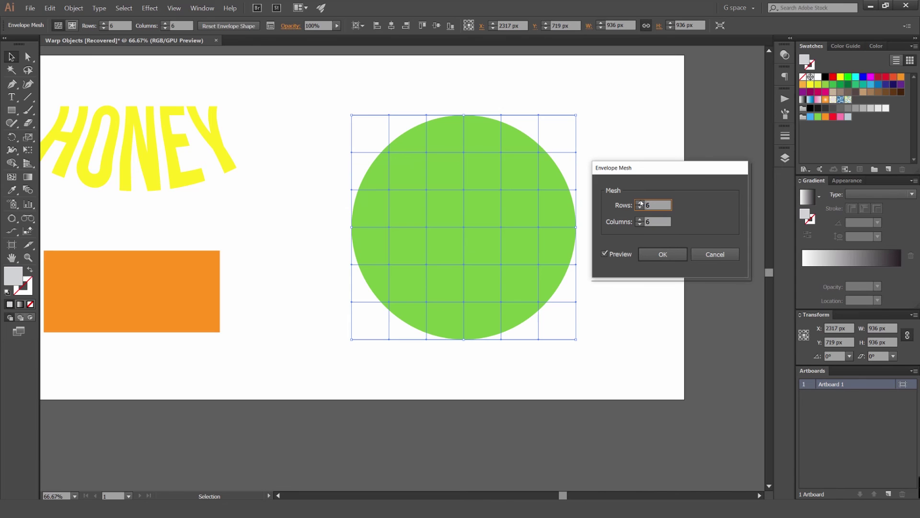
left_click(664, 254)
Pull the mesh point inside the circle's upper-right edge inward to about X 2411 px, Y 442 px
left_click(562, 145)
key("a")
left_click(501, 152)
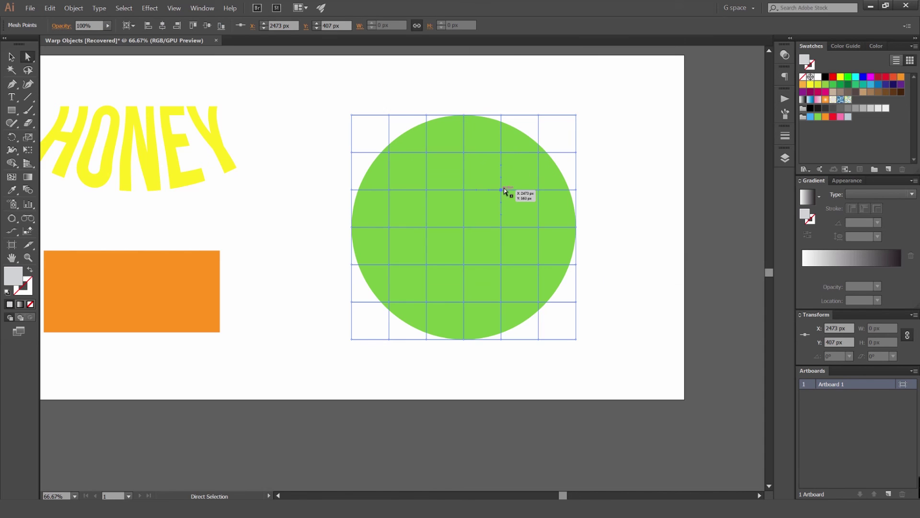
scroll(501, 158, "up", 3)
left_click_drag(499, 130, 596, 145)
scroll(546, 165, "down", 3)
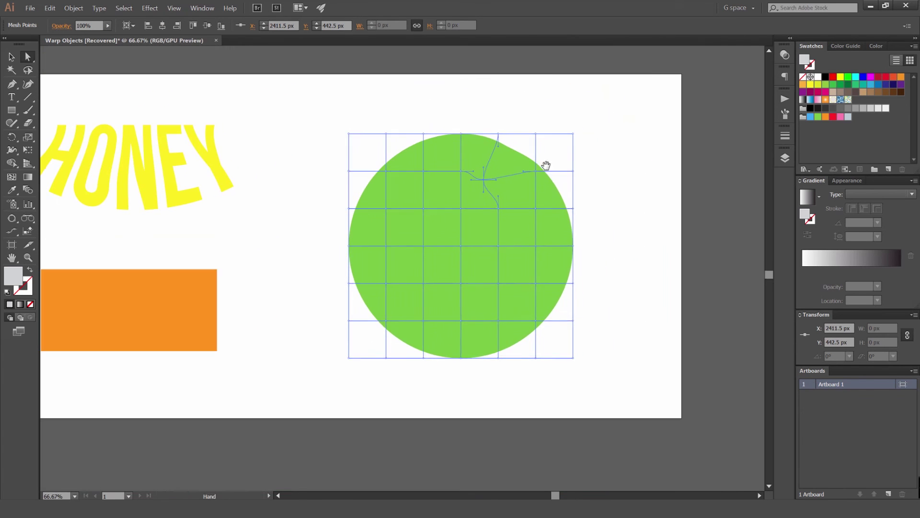
Pull the mesh point nearest the circle's upper-right corner outward, and extend the envelope's corner point to about X 2904 px, Y 173 px
scroll(541, 170, "up", 4)
left_click_drag(521, 167, 596, 157)
left_click_drag(692, 68, 624, 146)
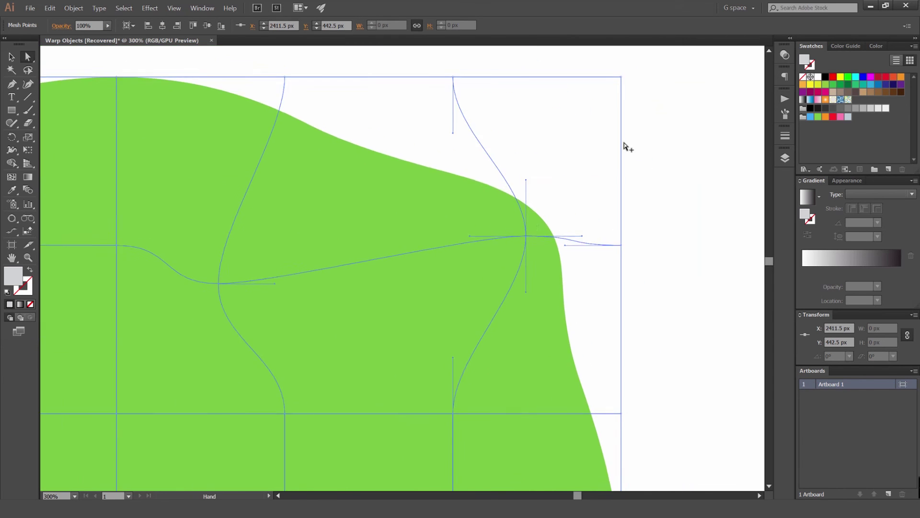
scroll(624, 143, "down", 2)
left_click_drag(622, 110, 603, 122)
left_click_drag(501, 222, 552, 199)
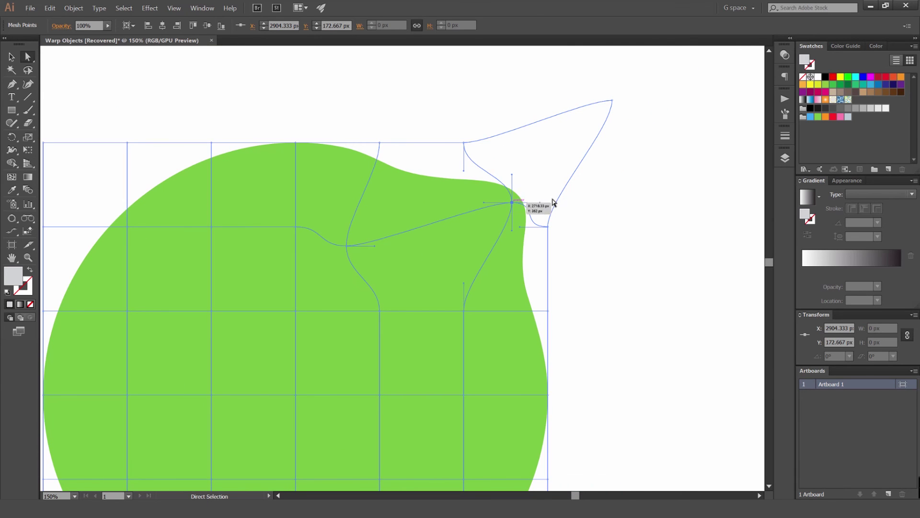
Reshape the upper-right mesh curves by adjusting the direction handles of the two points beside the extended corner
left_click_drag(511, 174, 537, 174)
left_click_drag(463, 171, 447, 175)
left_click(613, 225)
scroll(608, 228, "down", 3)
scroll(574, 235, "up", 2)
Pull the middle mesh point of the envelope's right edge outward to about X 2847 px, Y 730 px, and slide the point below it slightly down
left_click(584, 260)
left_click_drag(612, 313, 544, 258)
left_click_drag(521, 309, 521, 328)
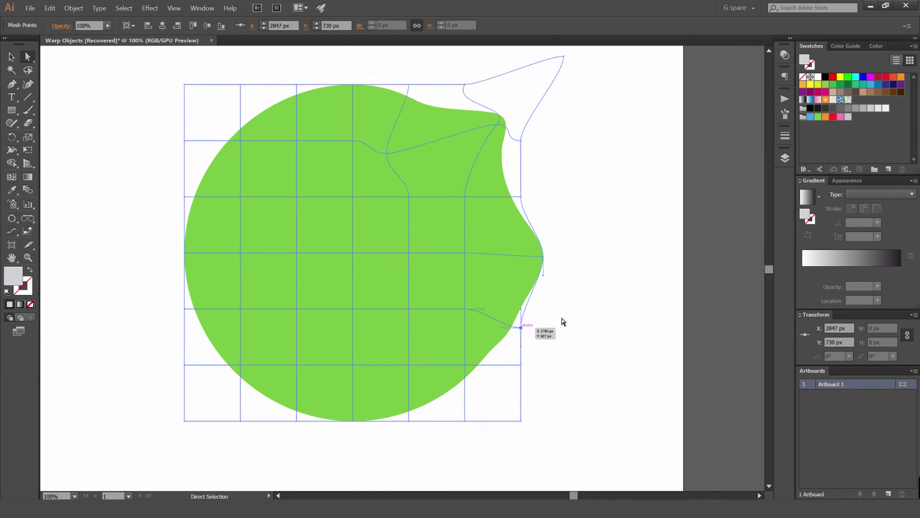
scroll(580, 297, "down", 2)
left_click(578, 276)
scroll(575, 269, "down", 2)
Select the distorted circle and change its envelope mesh to 13 rows and 11 columns
scroll(544, 246, "up", 4)
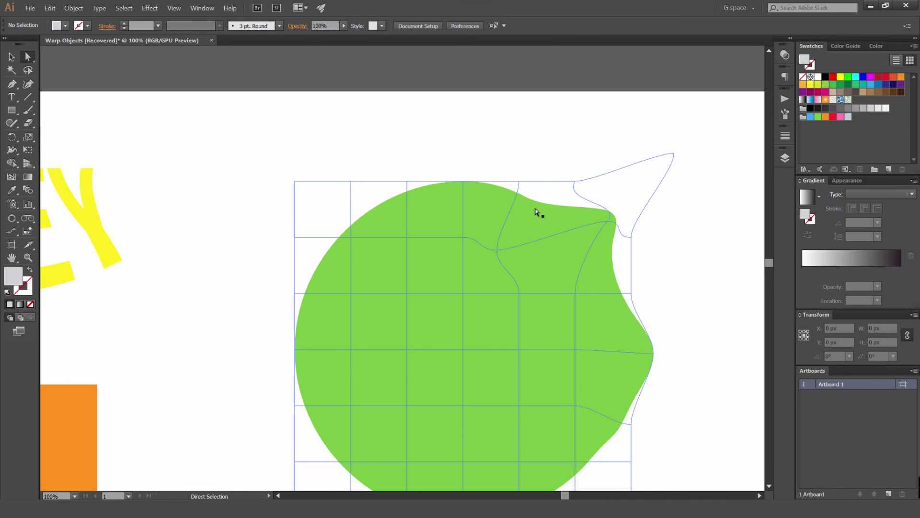
left_click_drag(537, 211, 456, 186)
key("v")
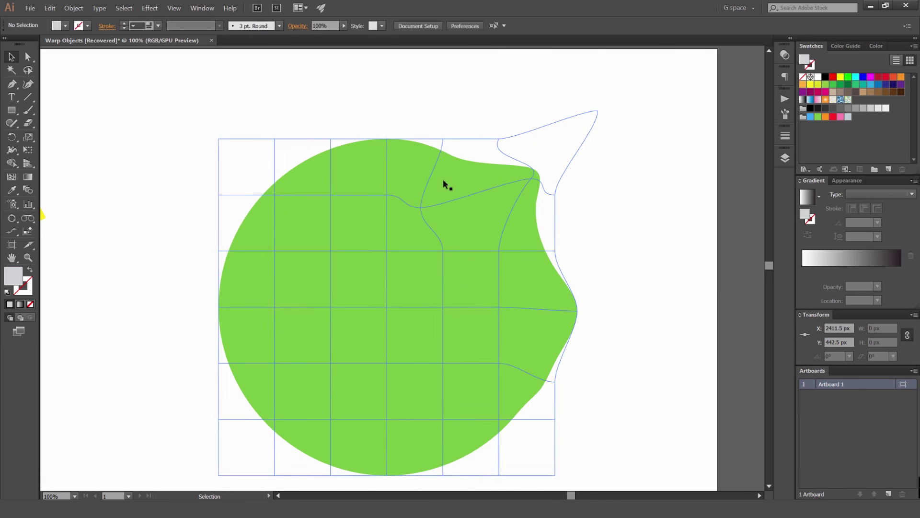
left_click(446, 185)
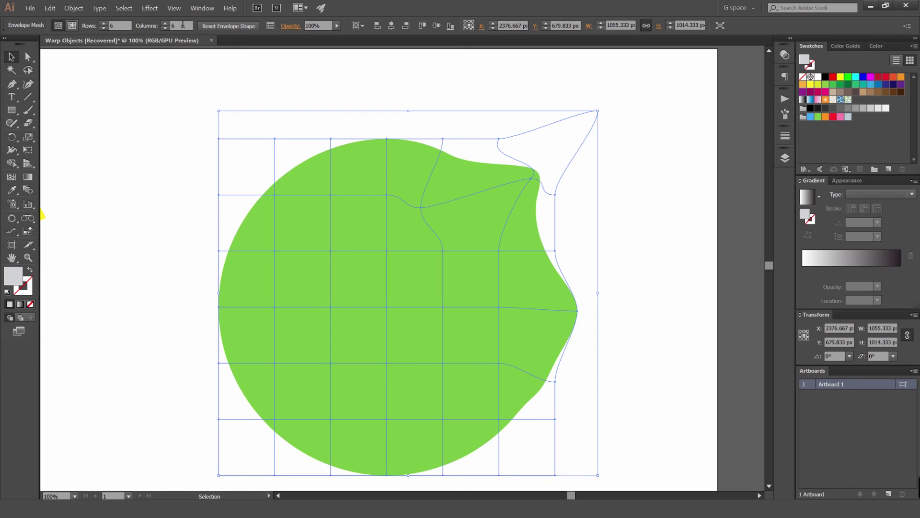
left_click(165, 23)
left_click(164, 23)
left_click(165, 23)
left_click(164, 23)
left_click(165, 23)
scroll(114, 24, "up", 7)
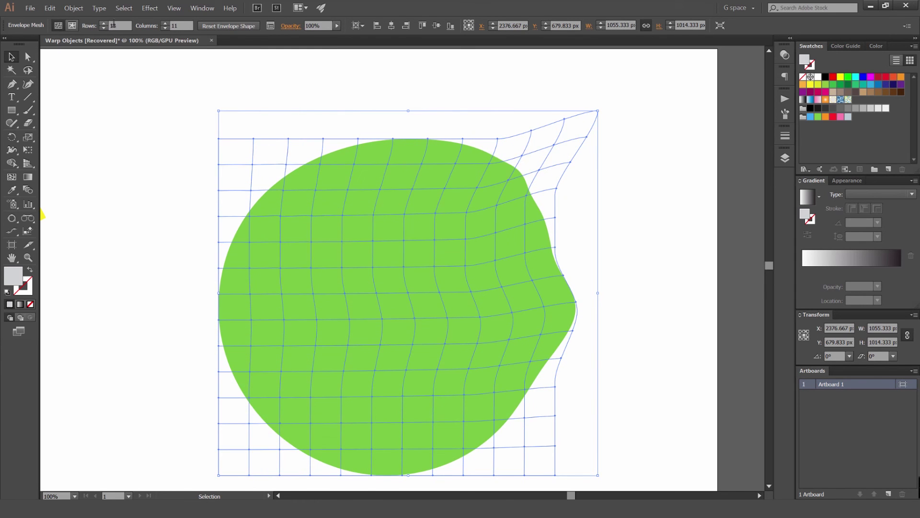
scroll(225, 112, "down", 2)
scroll(269, 123, "up", 2)
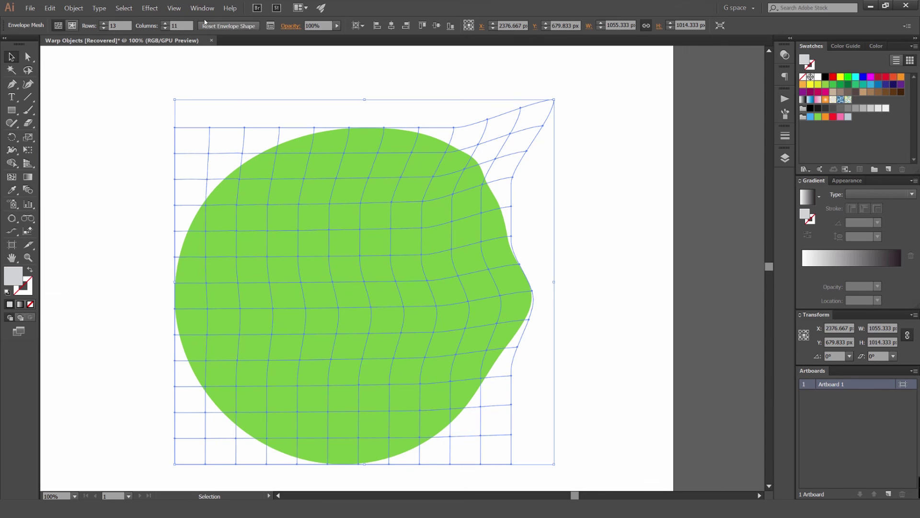
Switch the distorted circle to contents editing and fill it with an orange swatch
left_click_drag(150, 57, 140, 30)
left_click(72, 26)
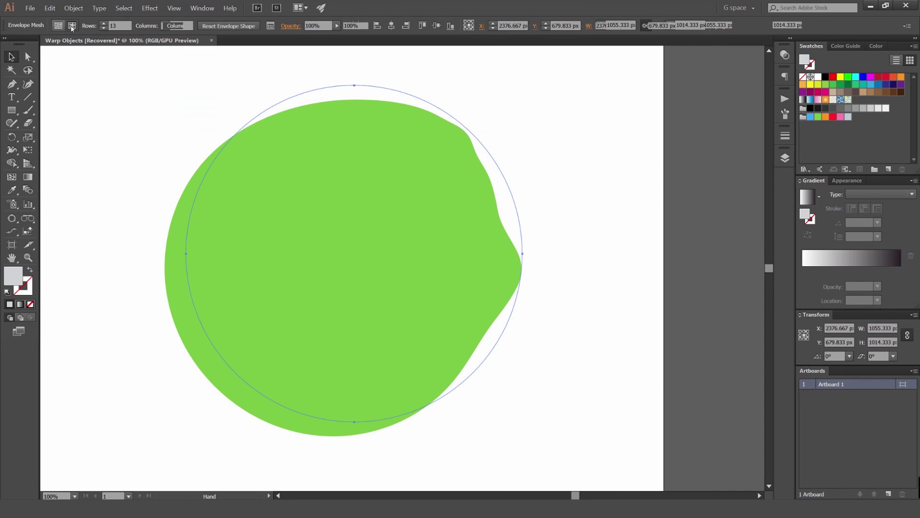
left_click(825, 116)
Pull the inner circle's right anchor outward to about X 3099 px and its bottom anchor up to about Y 793 px
key("a")
left_click_drag(522, 254, 615, 256)
left_click_drag(356, 422, 361, 295)
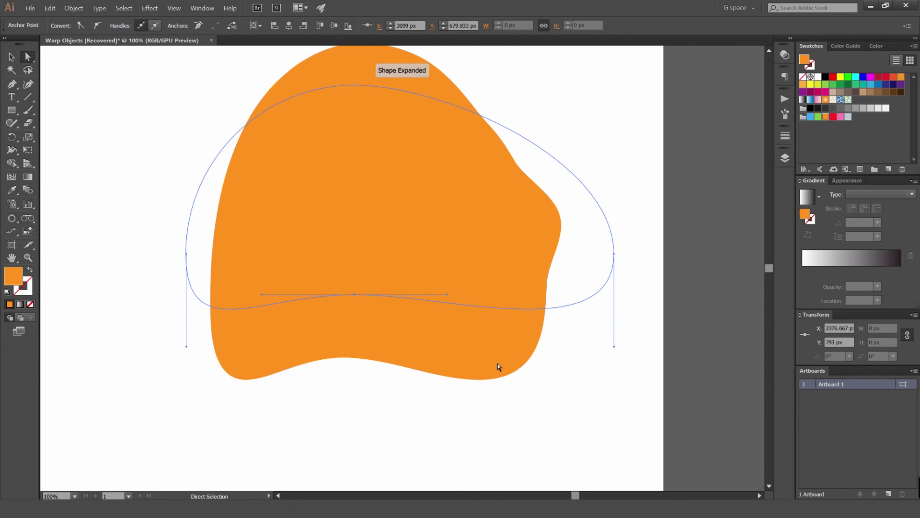
key("v")
left_click(536, 360)
scroll(535, 360, "down", 4)
left_click(536, 355)
scroll(537, 355, "up", 3)
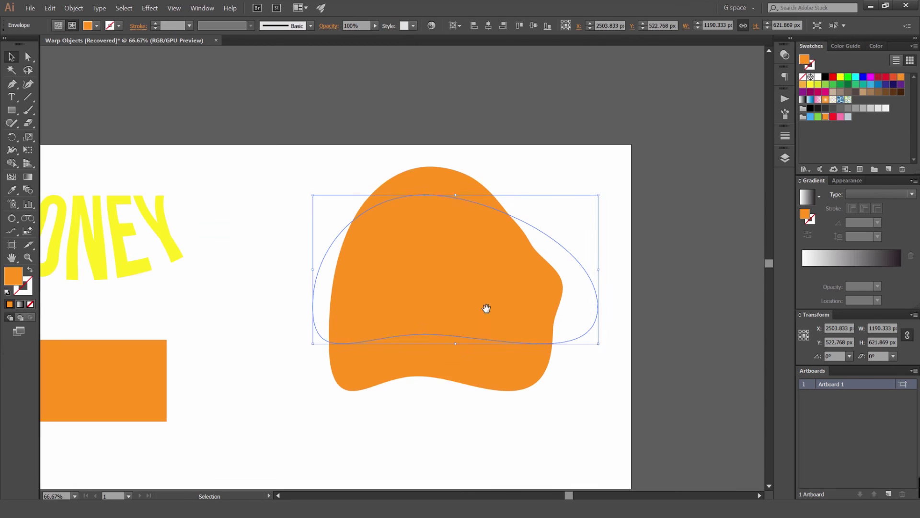
Switch the orange shape back to envelope editing, nudge a mesh point near its top slightly up and right, and deselect the shape
left_click(58, 26)
key("a")
left_click(379, 152)
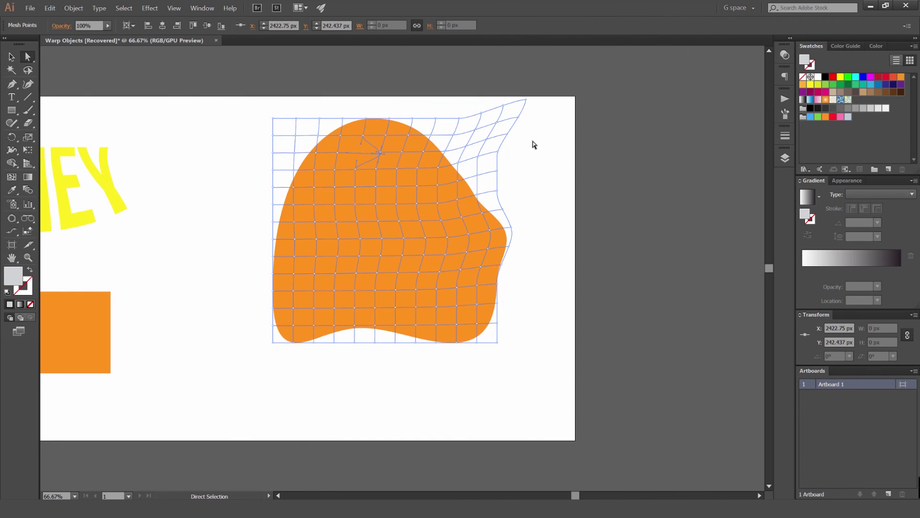
scroll(374, 120, "up", 2)
left_click_drag(386, 197, 404, 189)
left_click(396, 82)
key("v")
left_click(398, 147)
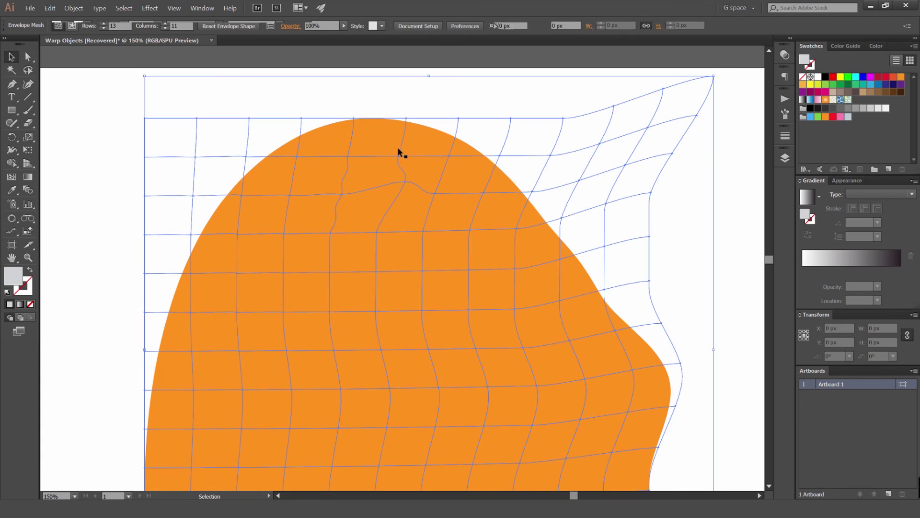
scroll(407, 119, "down", 2)
left_click(402, 103)
left_click_drag(401, 102, 481, 155)
scroll(471, 119, "down", 2)
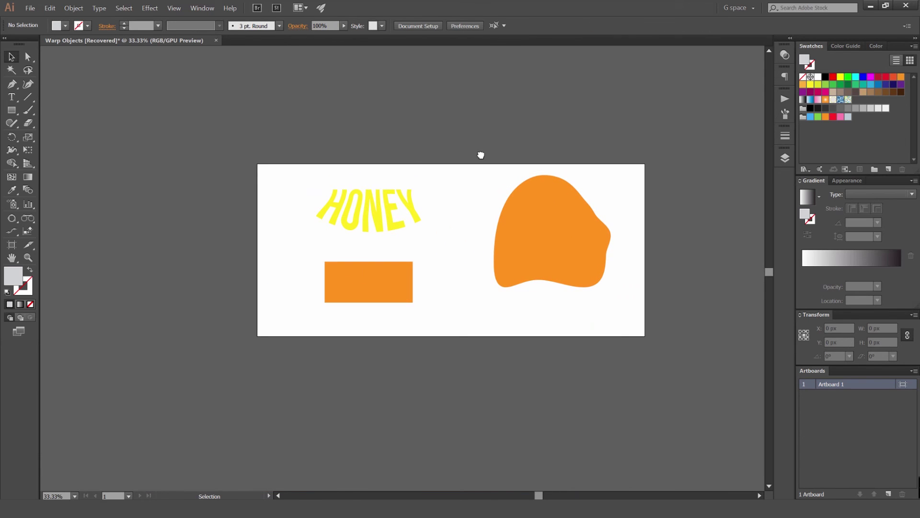